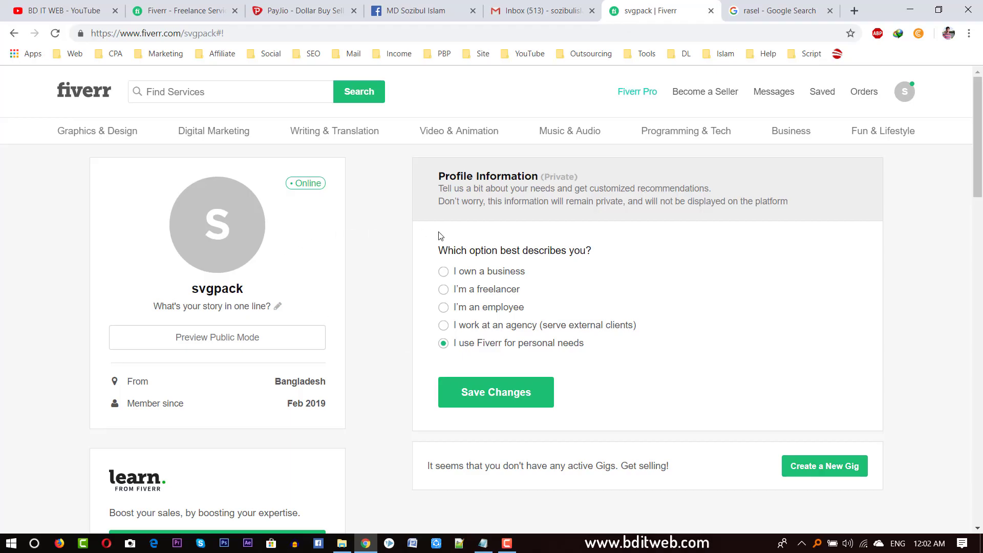
- Set the private profile information to "I'm a freelancer" with the industry "Business Services Other" and save the changes
{"action": "scroll", "coordinate": [477, 288], "scroll_direction": "down", "scroll_amount": 1}
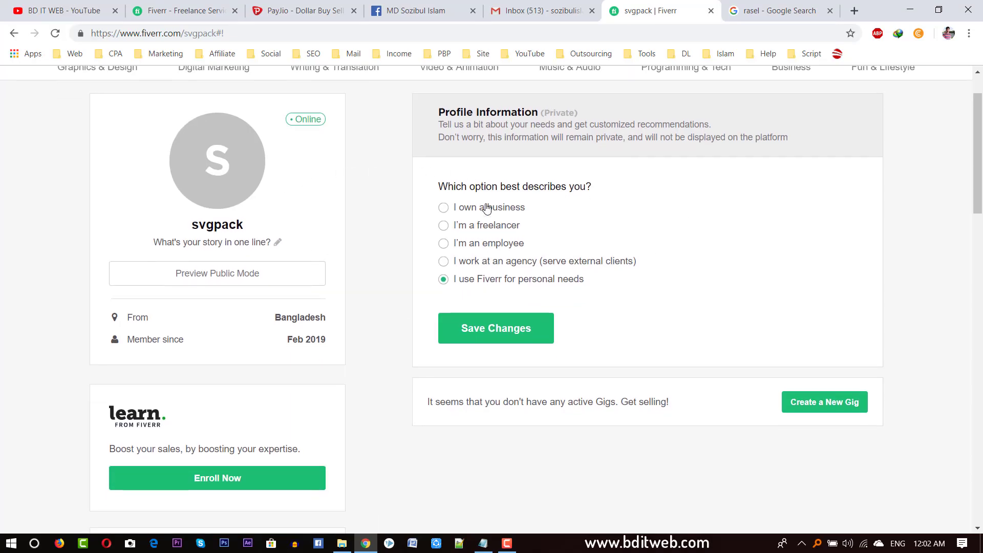
{"action": "scroll", "coordinate": [487, 210], "scroll_direction": "up", "scroll_amount": 1}
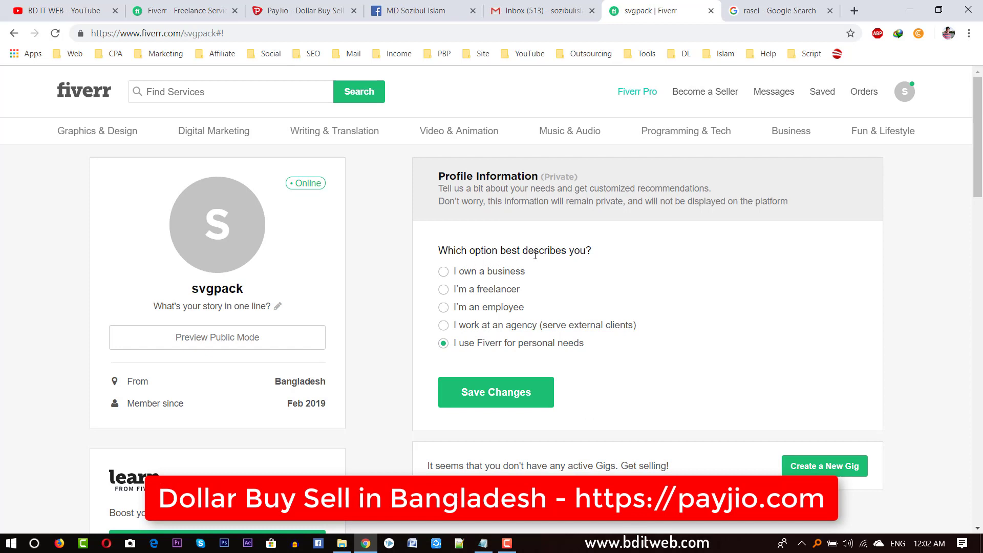
{"action": "left_click", "coordinate": [485, 291]}
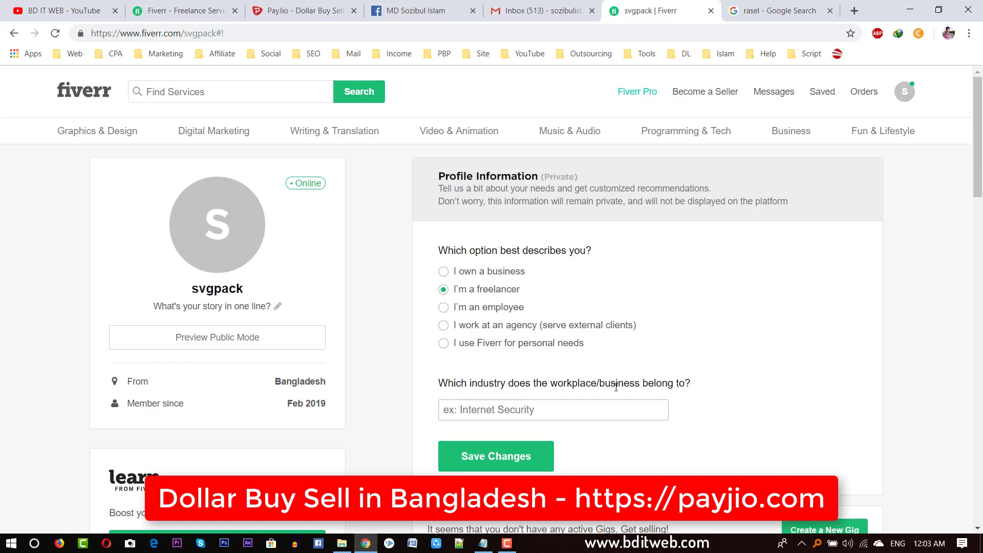
{"action": "left_click", "coordinate": [553, 410]}
{"action": "scroll", "coordinate": [553, 410], "scroll_direction": "down", "scroll_amount": 1}
{"action": "scroll", "coordinate": [561, 455], "scroll_direction": "up", "scroll_amount": 3}
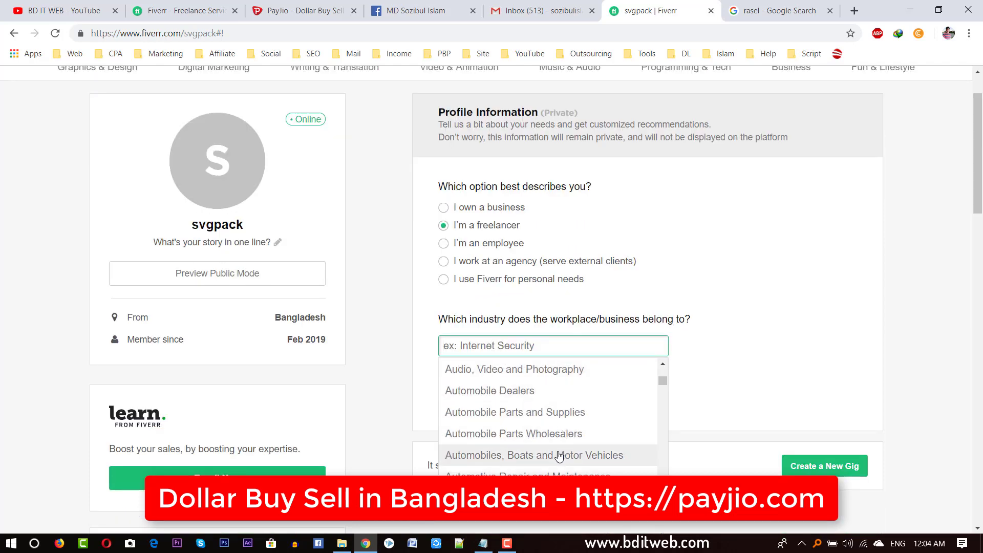
{"action": "type", "text": "busi"}
{"action": "left_click", "coordinate": [534, 373]}
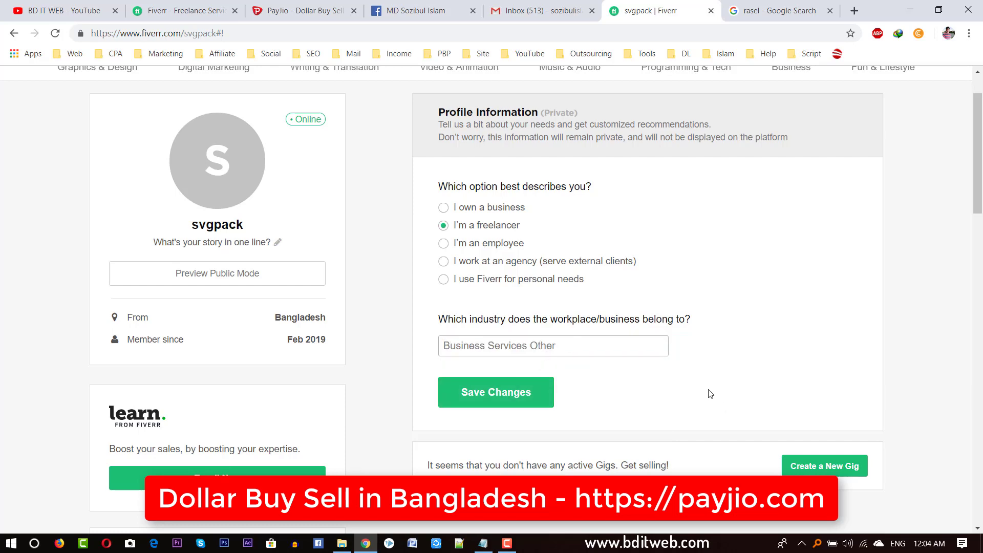
{"action": "left_click", "coordinate": [523, 404]}
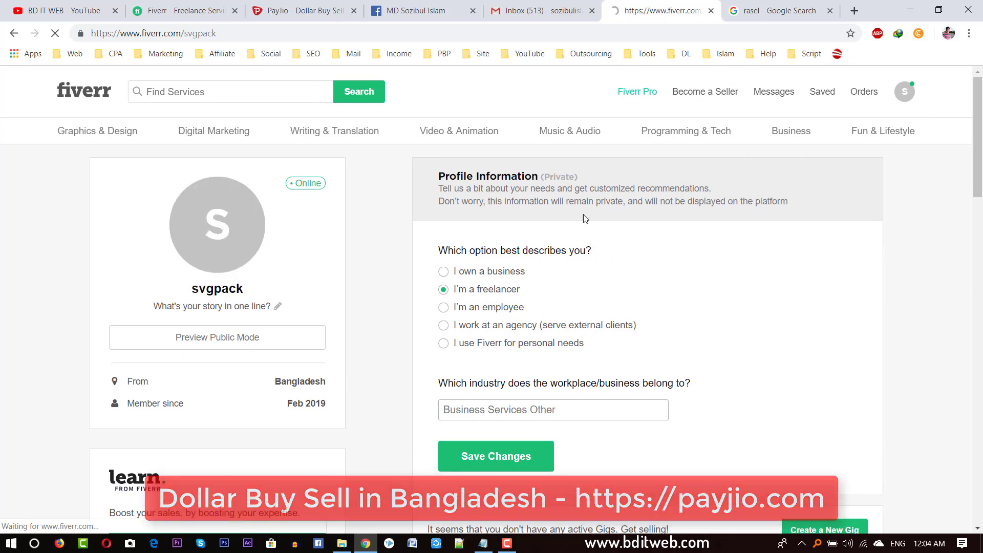
- Upload profile.png from the Desktop as the profile picture
{"action": "left_click", "coordinate": [905, 92]}
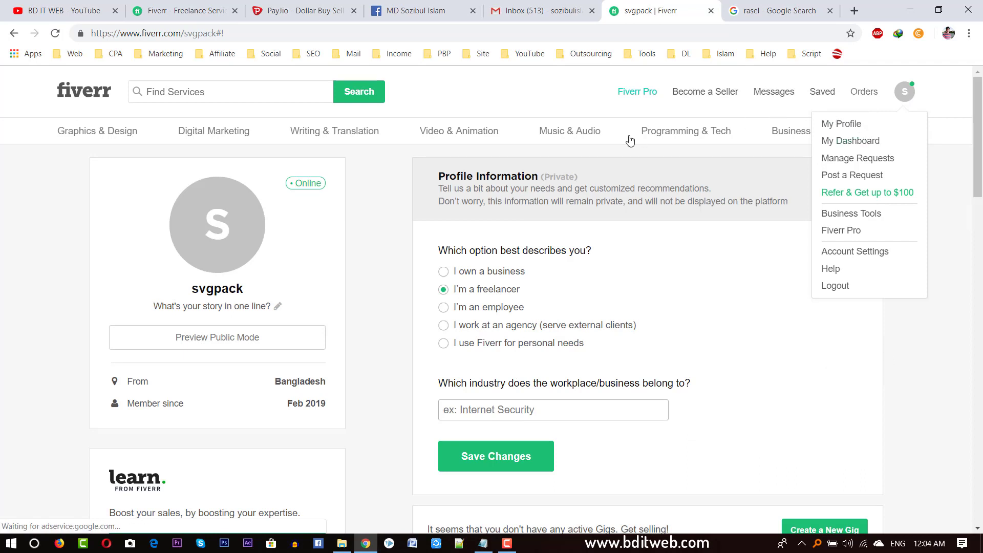
{"action": "left_click", "coordinate": [276, 316]}
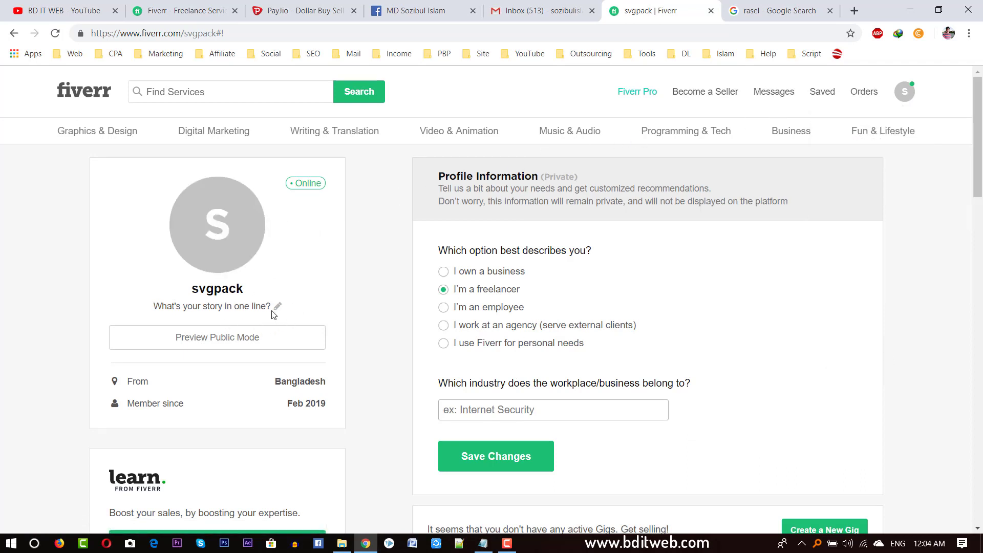
{"action": "left_click", "coordinate": [219, 237]}
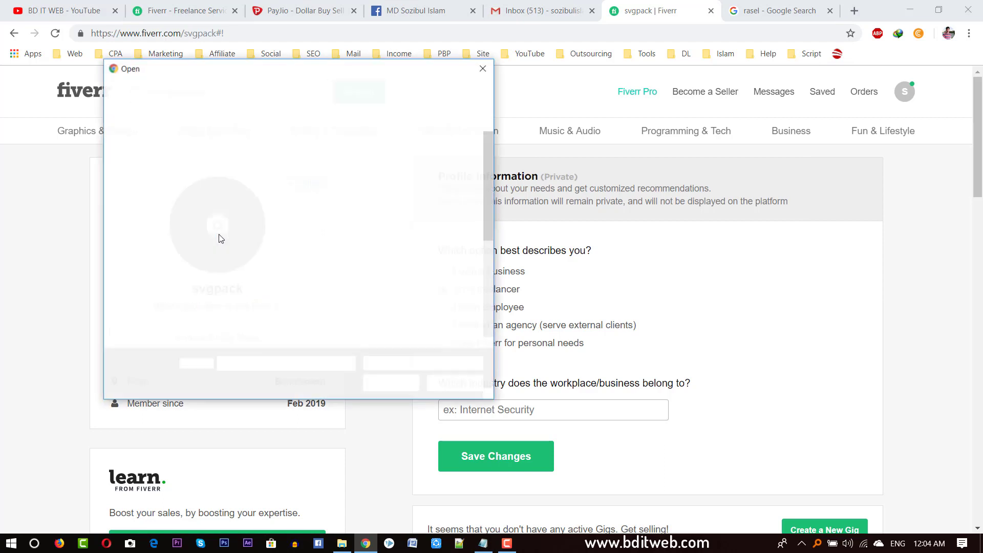
{"action": "mouse_move", "coordinate": [444, 74]}
{"action": "left_mouse_down"}
{"action": "mouse_move", "coordinate": [489, 72]}
{"action": "mouse_move", "coordinate": [462, 71]}
{"action": "left_mouse_up"}
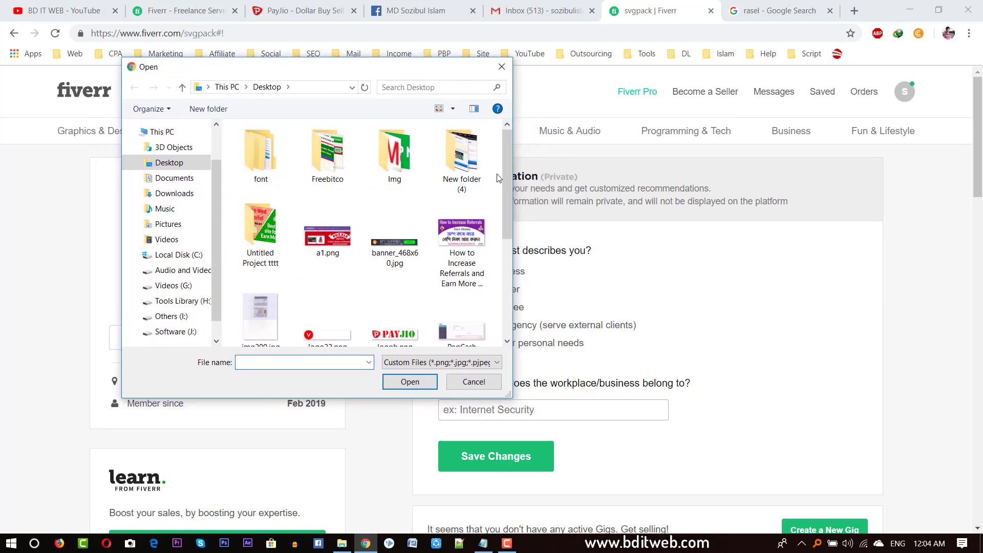
{"action": "left_click_drag", "start_coordinate": [506, 194], "coordinate": [502, 249]}
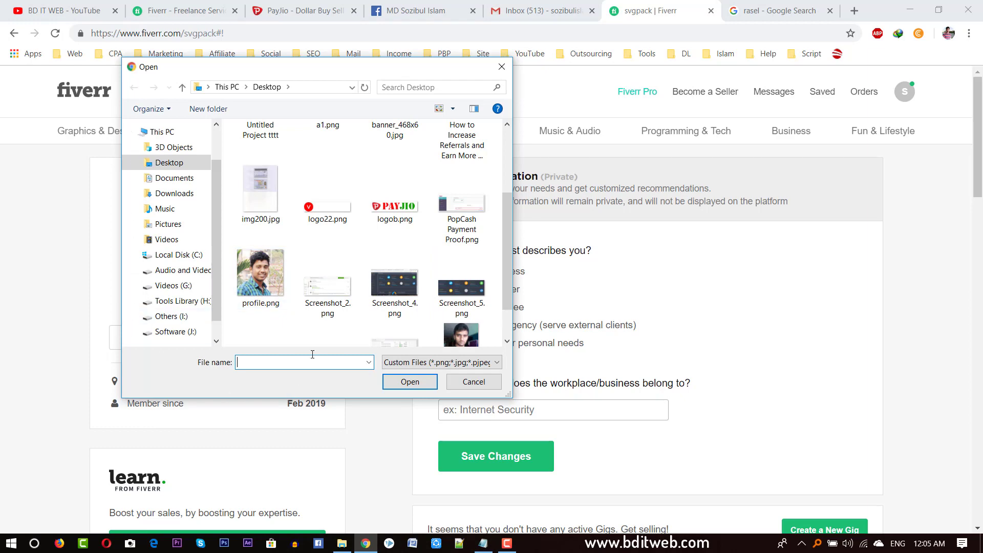
{"action": "left_click", "coordinate": [257, 301]}
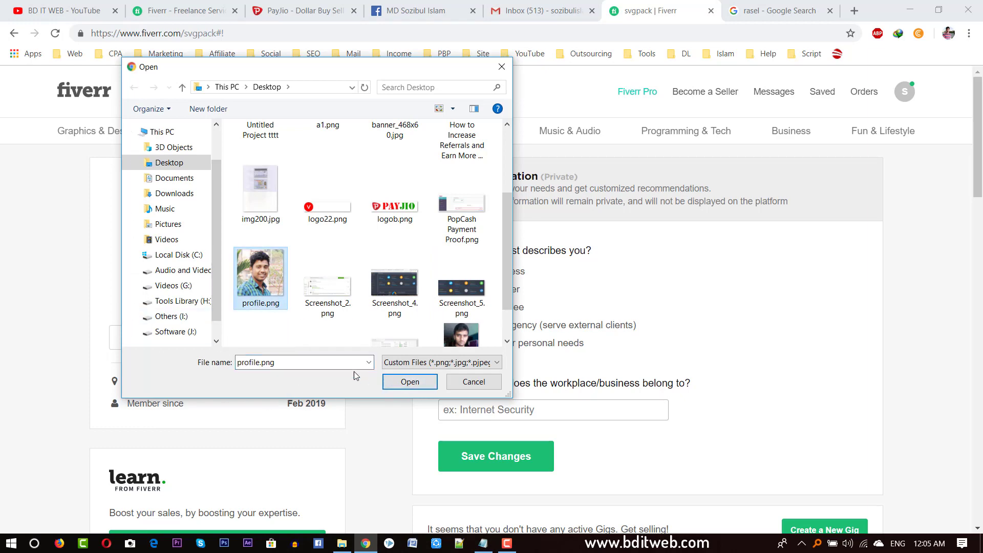
{"action": "left_click", "coordinate": [401, 385]}
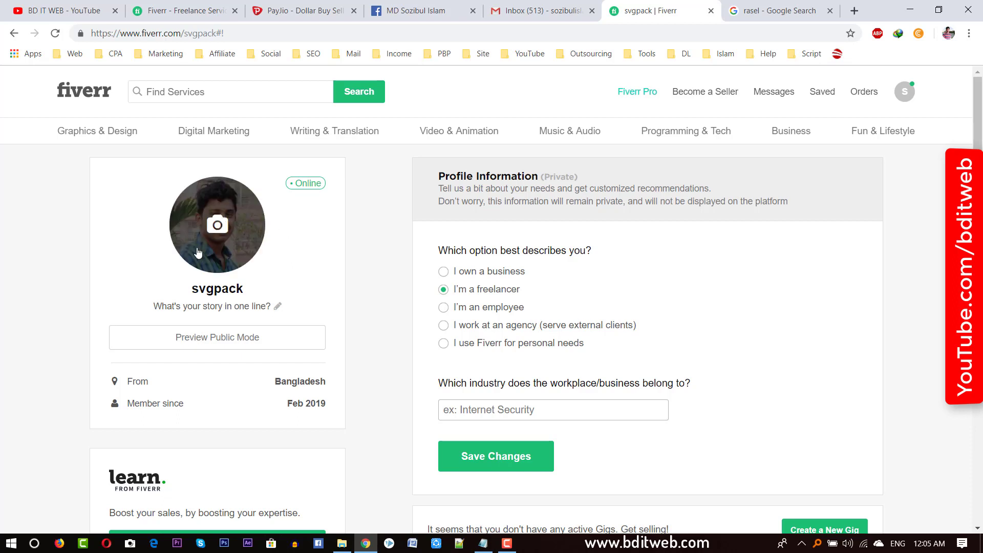
- Set the one-line story to "svg bundles pack for whiteboard animation" and update it
{"action": "scroll", "coordinate": [284, 269], "scroll_direction": "down", "scroll_amount": 1}
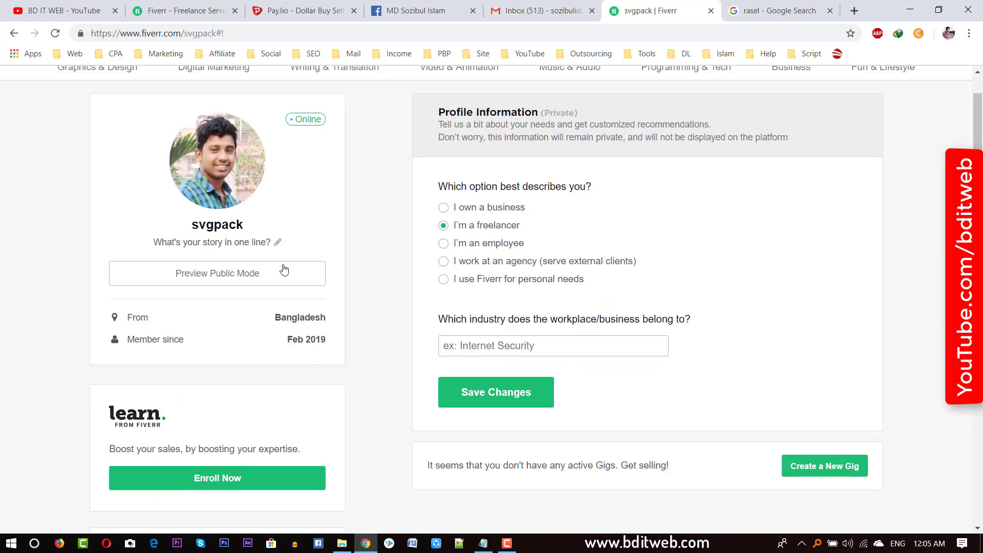
{"action": "double_click", "coordinate": [221, 227]}
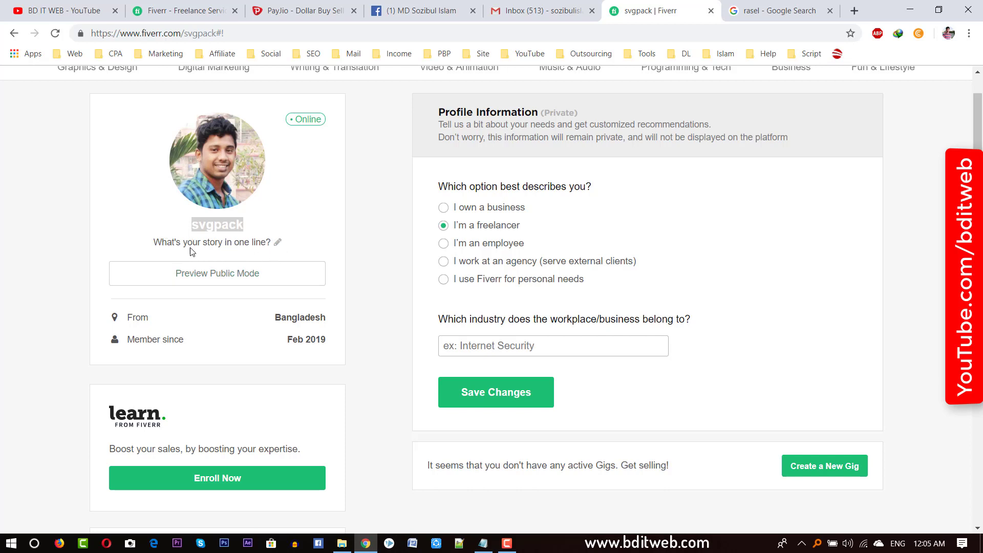
{"action": "double_click", "coordinate": [167, 241]}
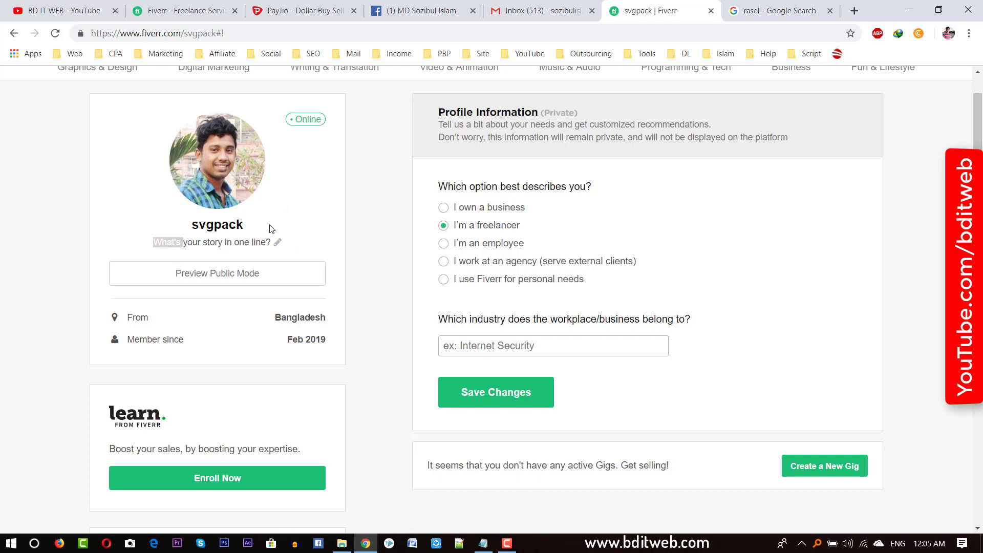
{"action": "double_click", "coordinate": [240, 241]}
{"action": "double_click", "coordinate": [210, 242]}
{"action": "left_click", "coordinate": [277, 242]}
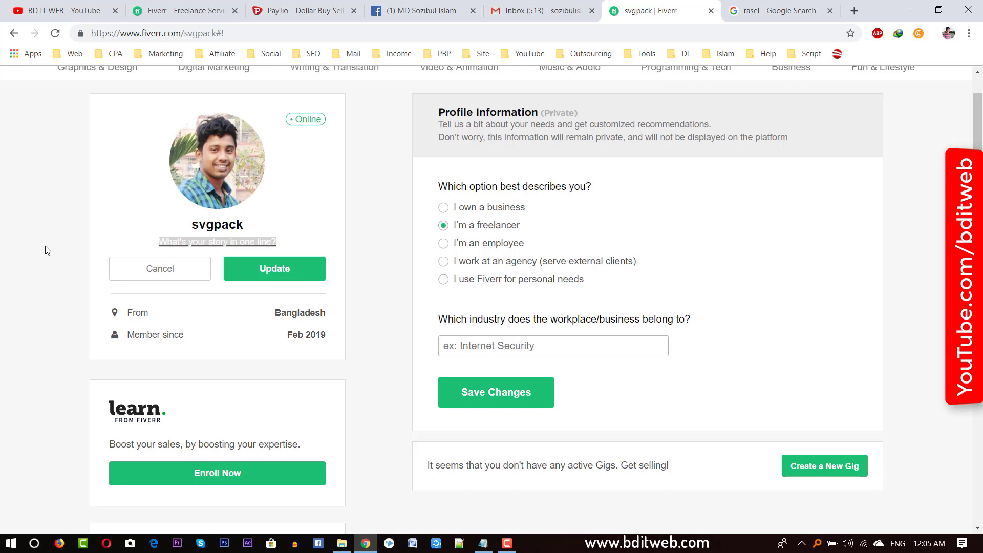
{"action": "type", "text": "s"}
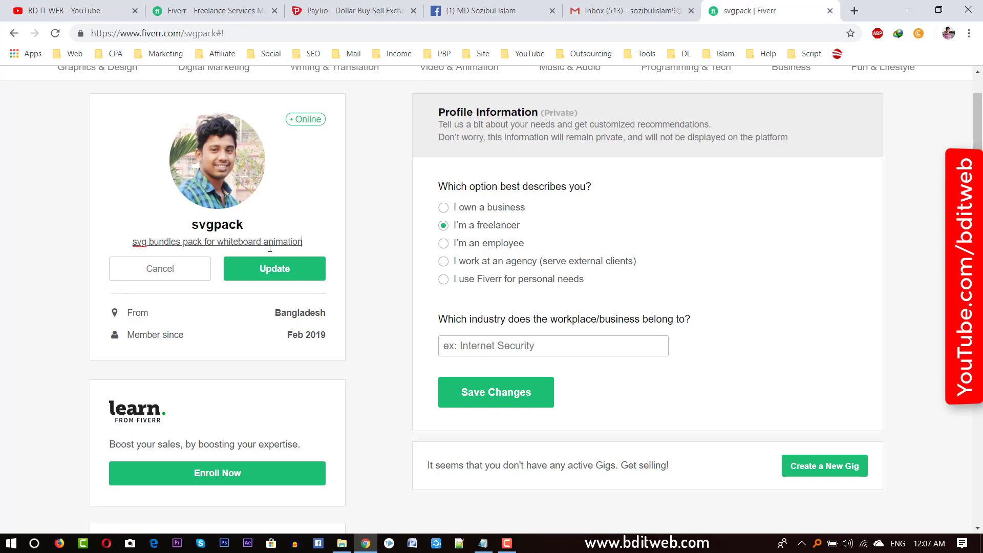
{"action": "left_click", "coordinate": [279, 270]}
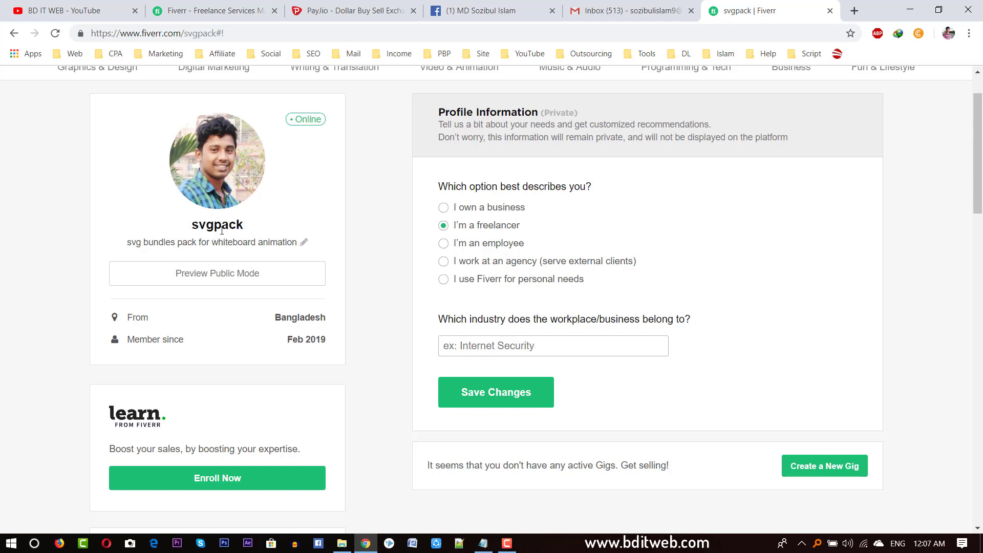
- Preview the profile in public mode, look through the whole page, and return to the editable profile
{"action": "double_click", "coordinate": [187, 242]}
{"action": "scroll", "coordinate": [251, 256], "scroll_direction": "down", "scroll_amount": 1}
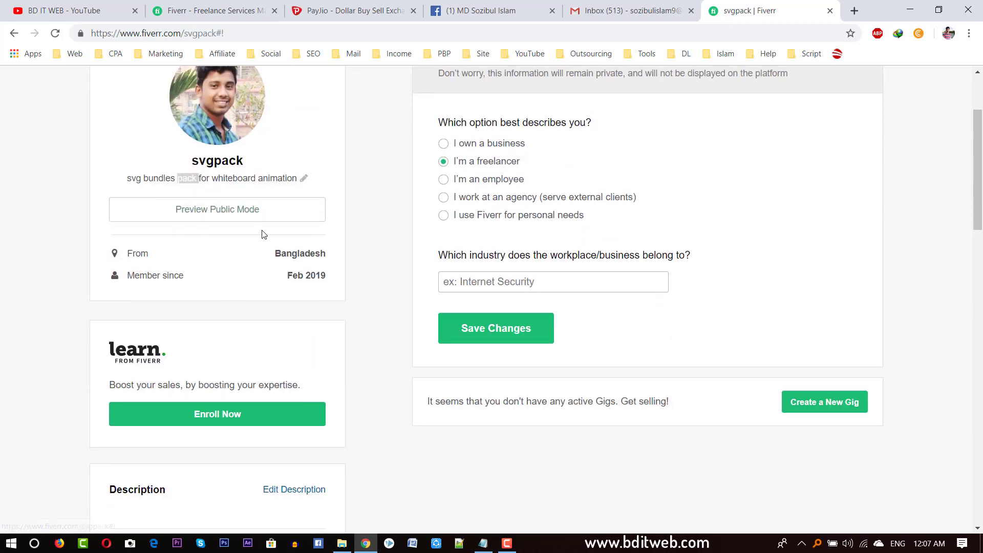
{"action": "left_click", "coordinate": [259, 220]}
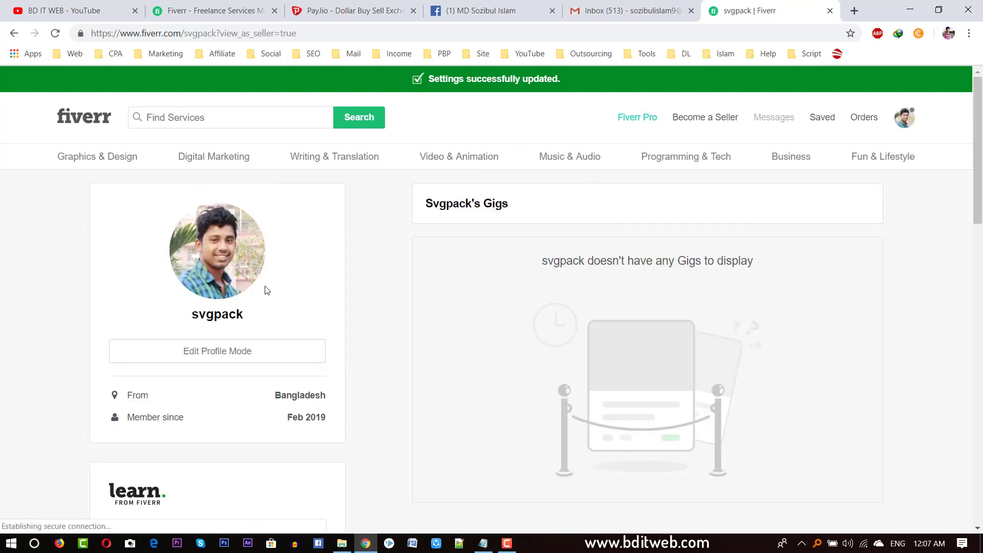
{"action": "scroll", "coordinate": [335, 314], "scroll_direction": "down", "scroll_amount": 4}
{"action": "scroll", "coordinate": [510, 337], "scroll_direction": "up", "scroll_amount": 4}
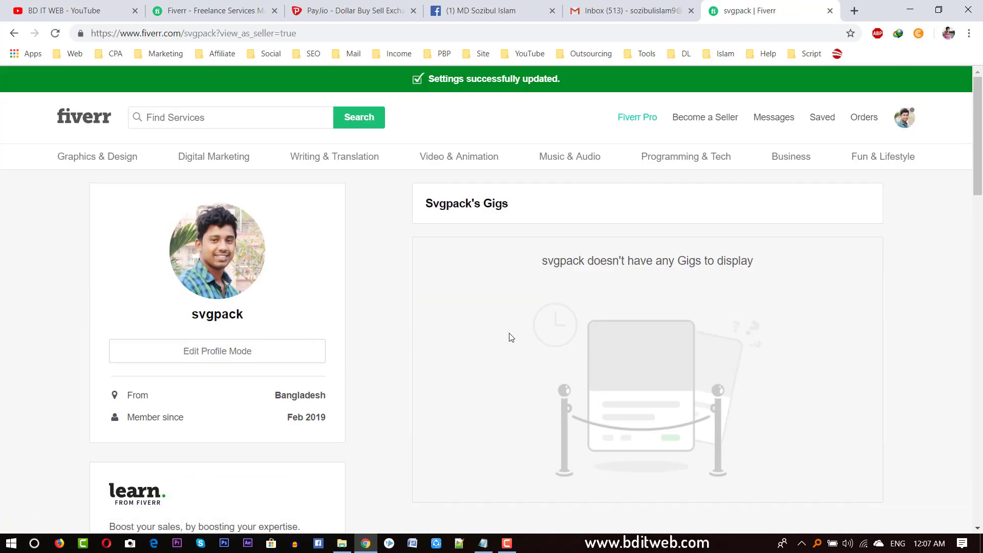
{"action": "scroll", "coordinate": [336, 319], "scroll_direction": "down", "scroll_amount": 10}
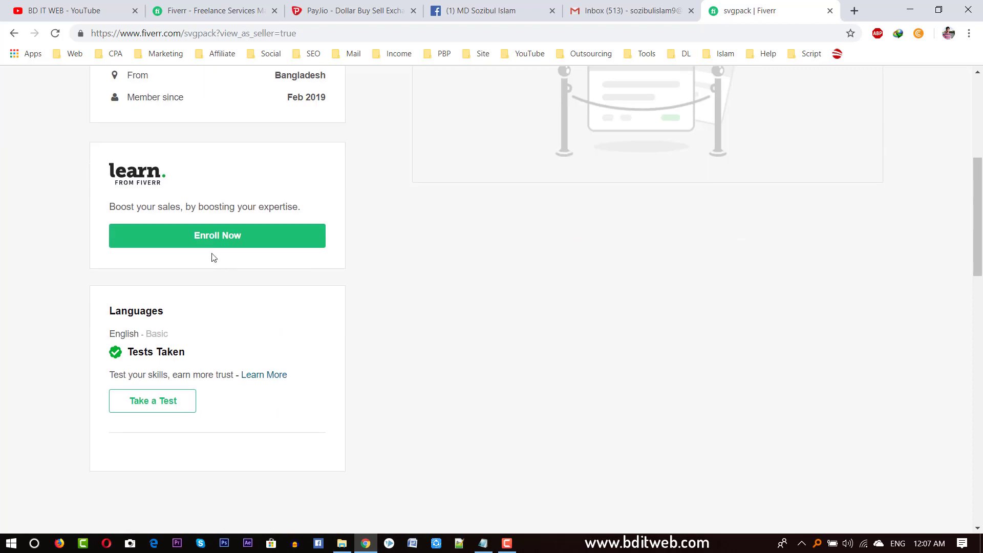
{"action": "scroll", "coordinate": [307, 334], "scroll_direction": "up", "scroll_amount": 9}
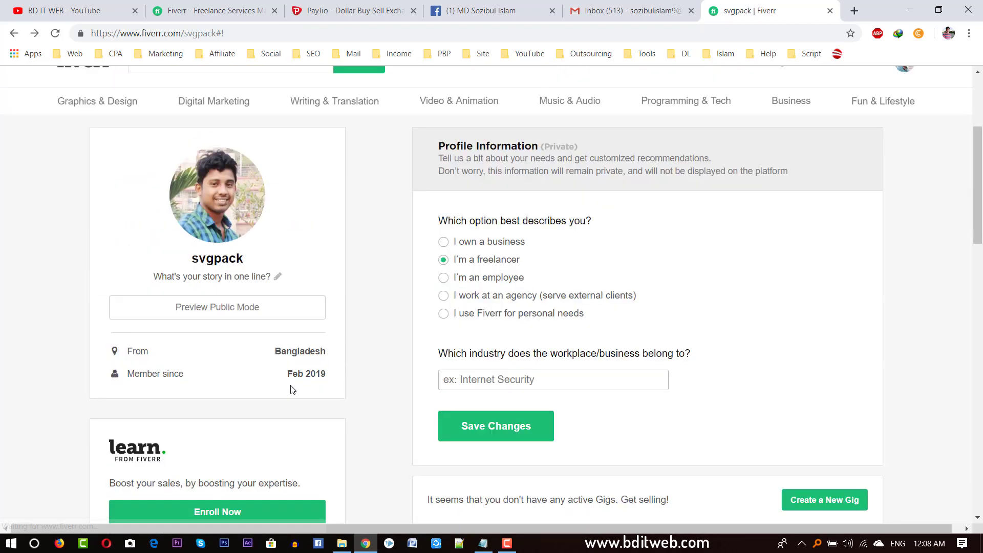
{"action": "scroll", "coordinate": [297, 332], "scroll_direction": "down", "scroll_amount": 2}
{"action": "scroll", "coordinate": [271, 389], "scroll_direction": "down", "scroll_amount": 4}
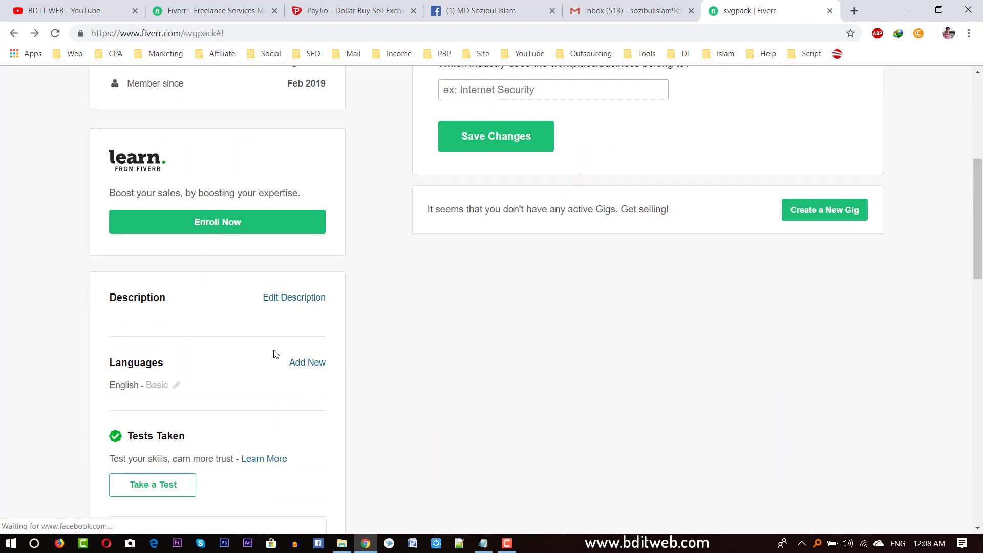
{"action": "double_click", "coordinate": [125, 298]}
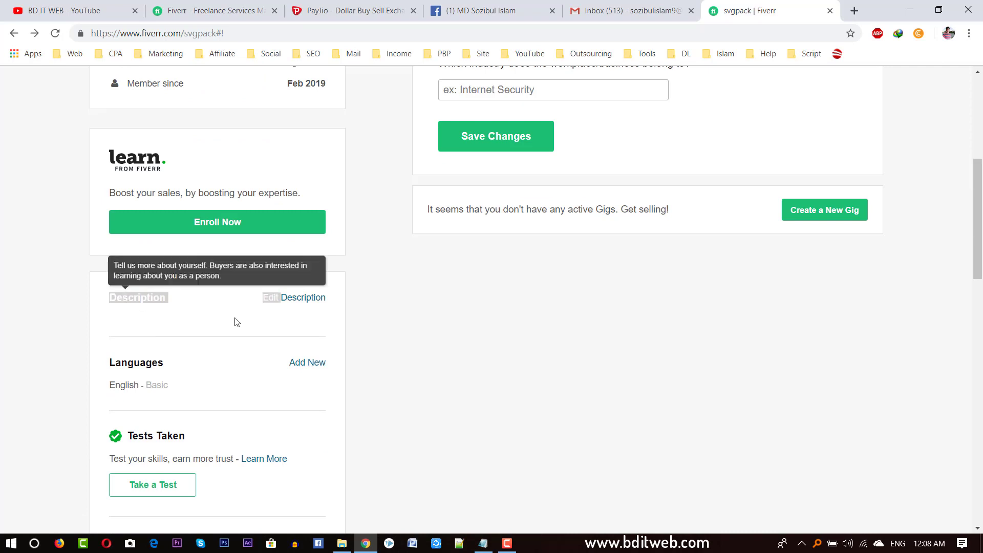
{"action": "left_click", "coordinate": [301, 298]}
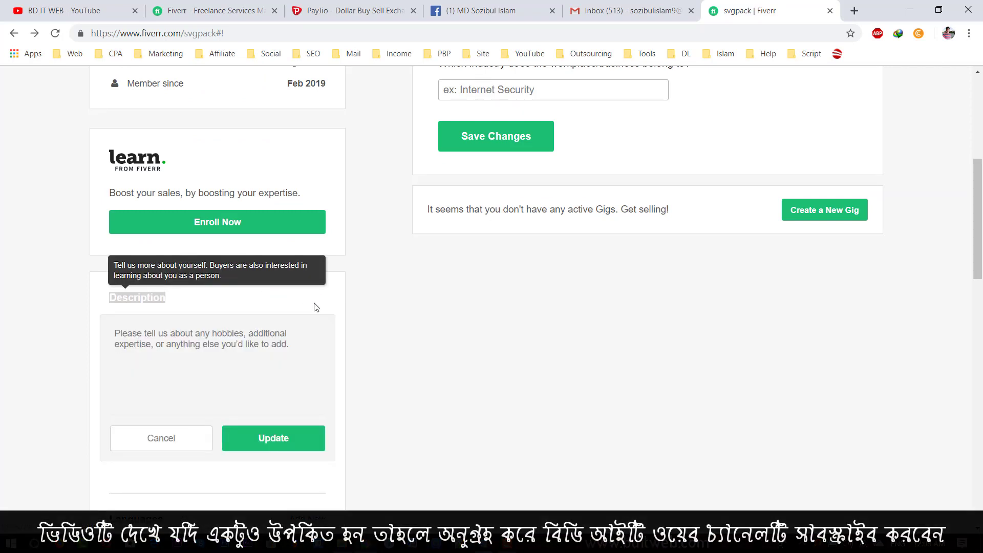
{"action": "left_click", "coordinate": [164, 447]}
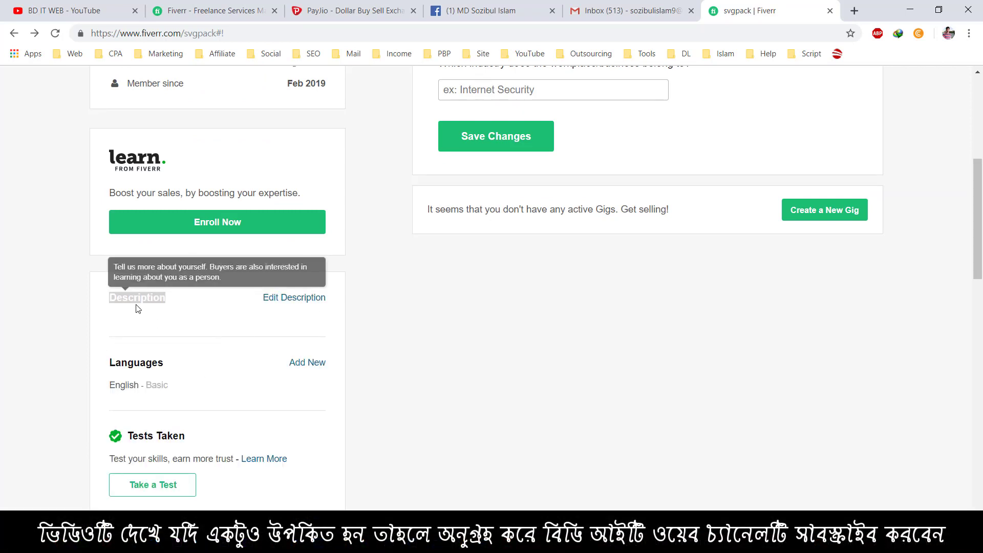
- Enter the profile description "Hello everybody, i will provide you all svg and png bundles pack for whiteboard animation project."
{"action": "left_click_drag", "start_coordinate": [145, 301], "coordinate": [169, 308]}
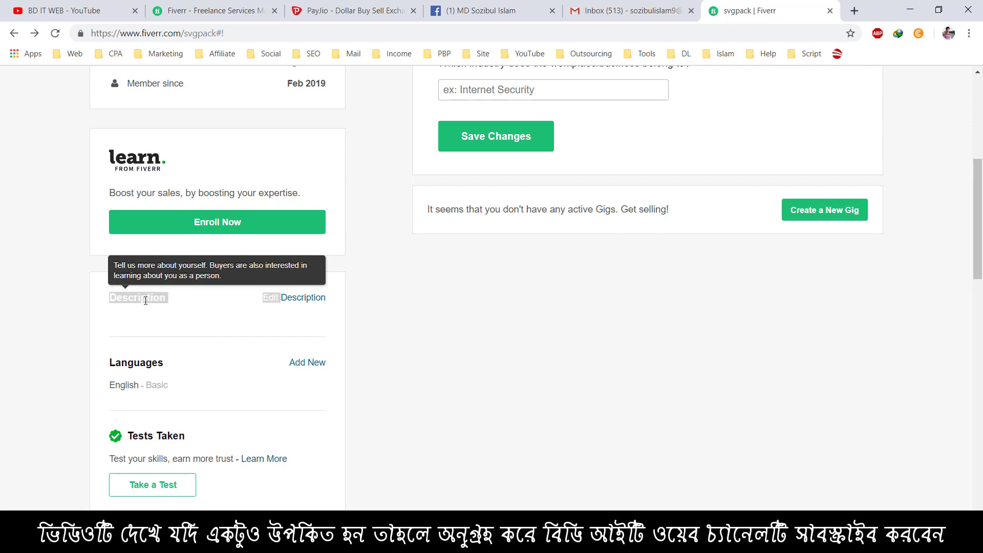
{"action": "left_click", "coordinate": [302, 298]}
{"action": "left_click_drag", "start_coordinate": [301, 281], "coordinate": [114, 271]}
{"action": "left_click", "coordinate": [167, 281]}
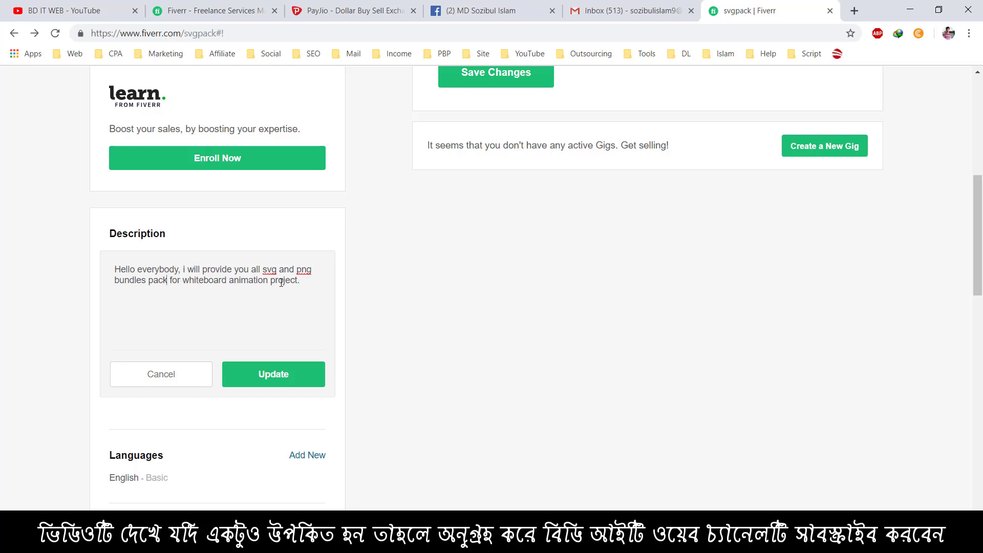
{"action": "left_click_drag", "start_coordinate": [300, 280], "coordinate": [107, 280]}
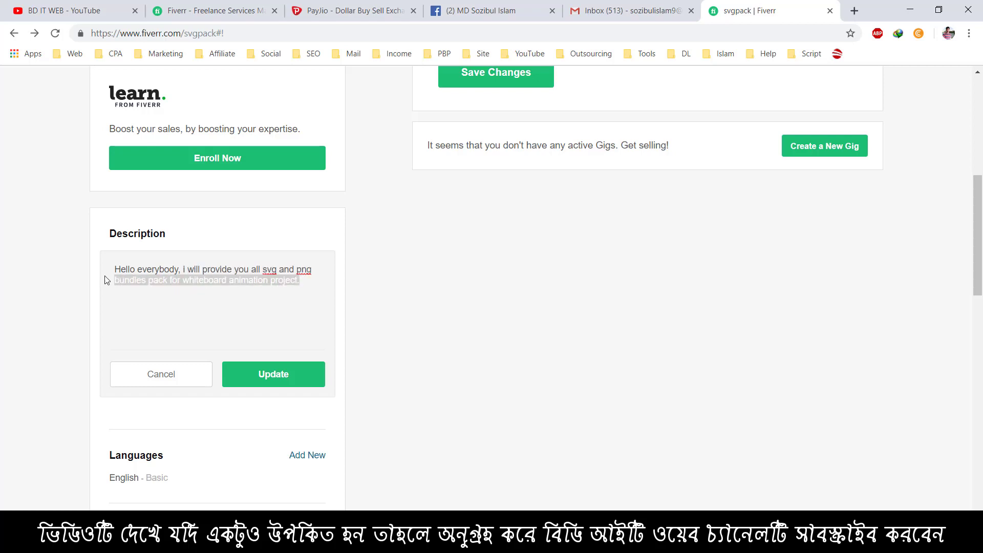
{"action": "triple_click", "coordinate": [143, 277]}
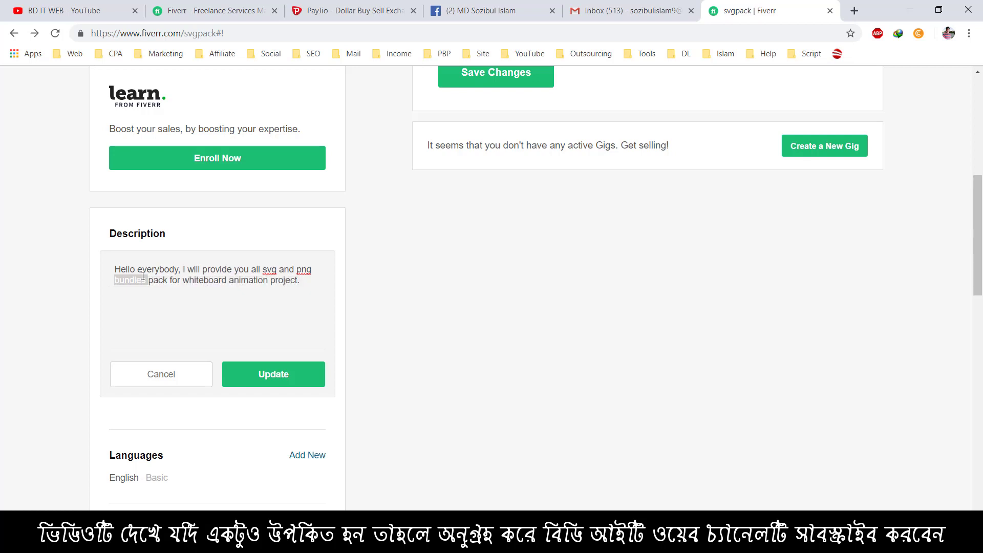
{"action": "double_click", "coordinate": [176, 280]}
{"action": "double_click", "coordinate": [223, 279]}
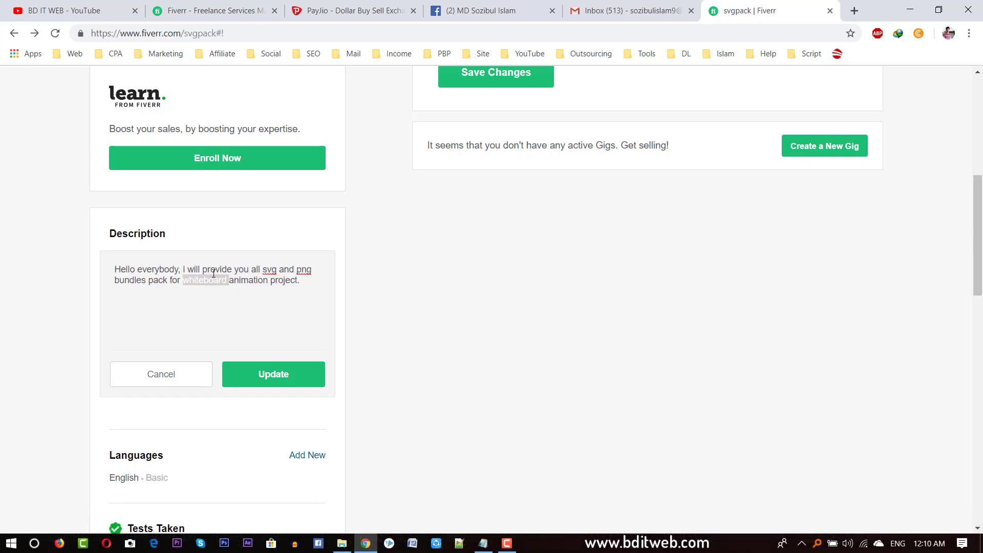
{"action": "triple_click", "coordinate": [229, 277]}
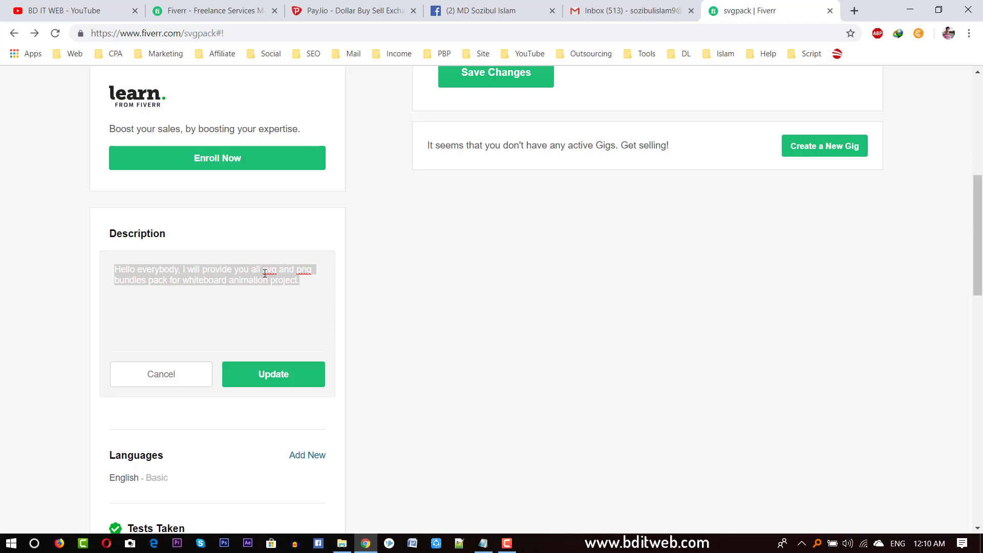
{"action": "double_click", "coordinate": [231, 280]}
{"action": "left_click", "coordinate": [228, 280]}
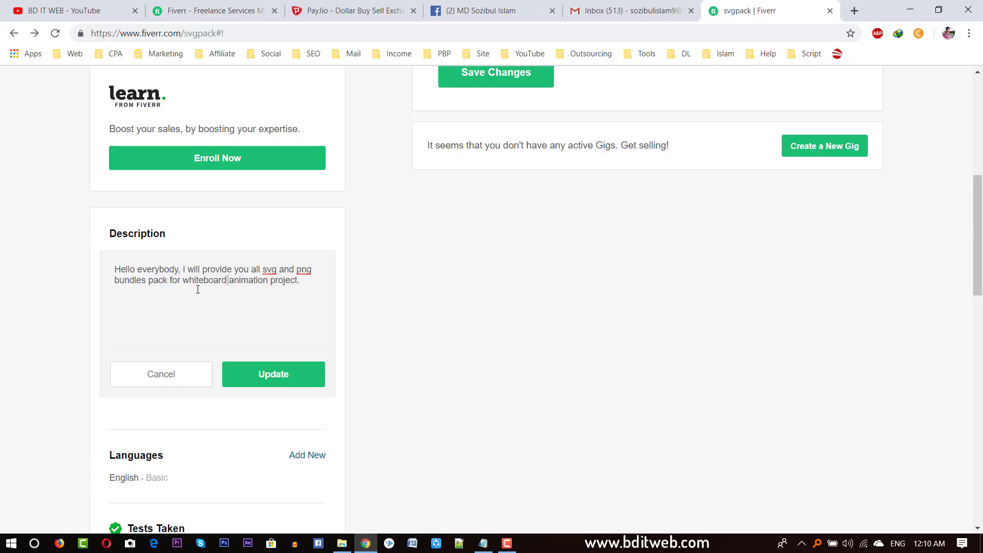
- Save the entered text as the profile description
{"action": "double_click", "coordinate": [231, 280]}
{"action": "double_click", "coordinate": [142, 282]}
{"action": "left_click", "coordinate": [316, 282]}
{"action": "left_click", "coordinate": [286, 377]}
- Replace the English language entry with Bengali at the Fluent level and update it
{"action": "scroll", "coordinate": [279, 387], "scroll_direction": "down", "scroll_amount": 1}
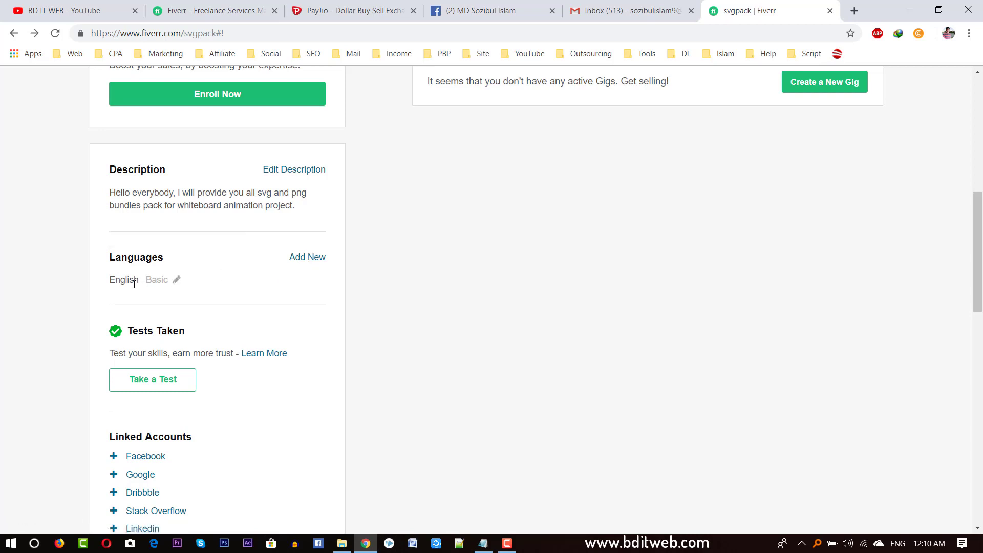
{"action": "left_click", "coordinate": [309, 262]}
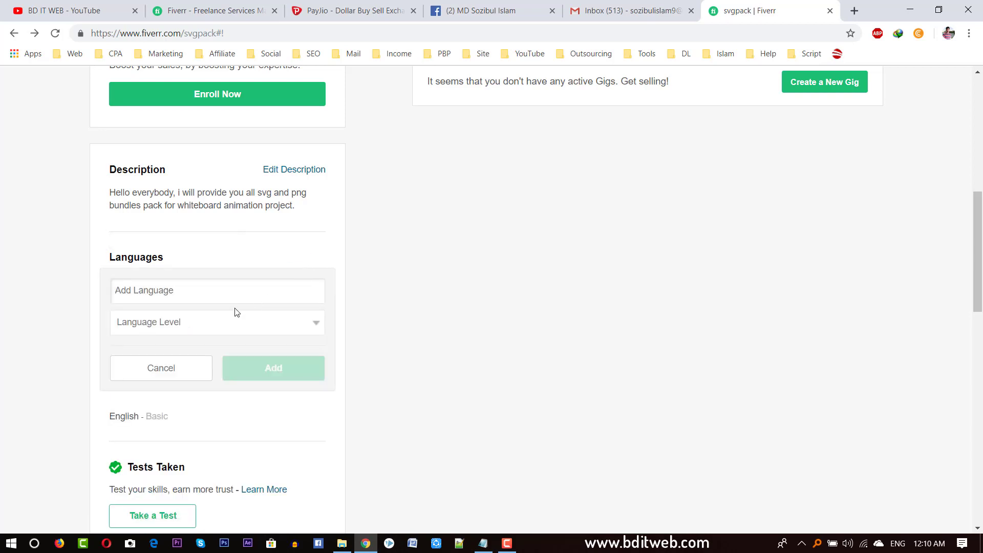
{"action": "scroll", "coordinate": [166, 365], "scroll_direction": "down", "scroll_amount": 1}
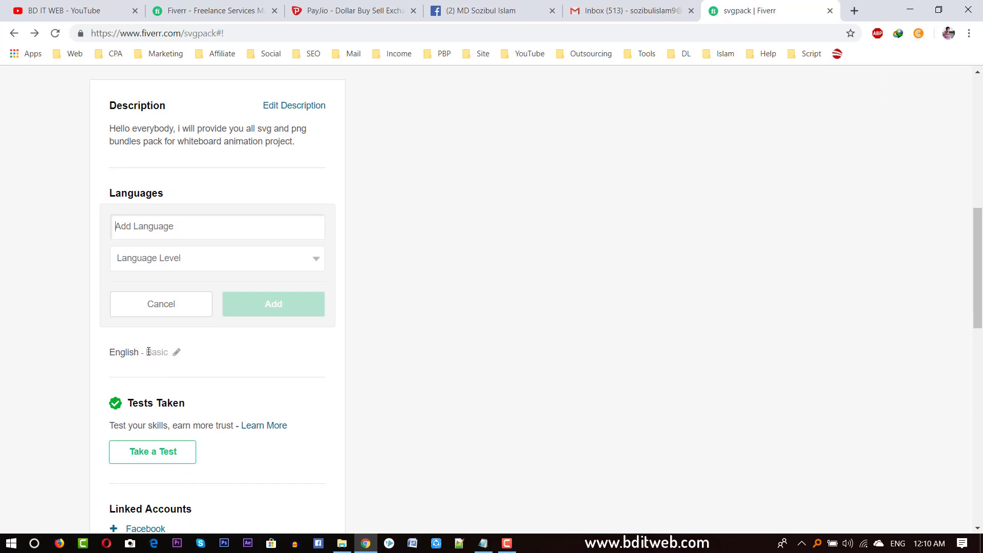
{"action": "left_click", "coordinate": [176, 353]}
{"action": "left_click", "coordinate": [195, 225]}
{"action": "type", "text": "Ba"}
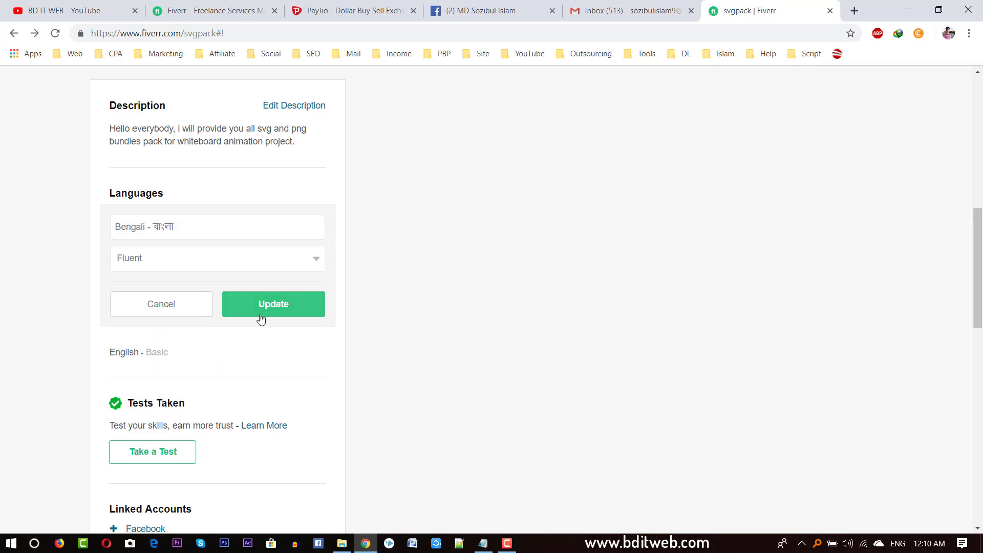
{"action": "left_click", "coordinate": [260, 314]}
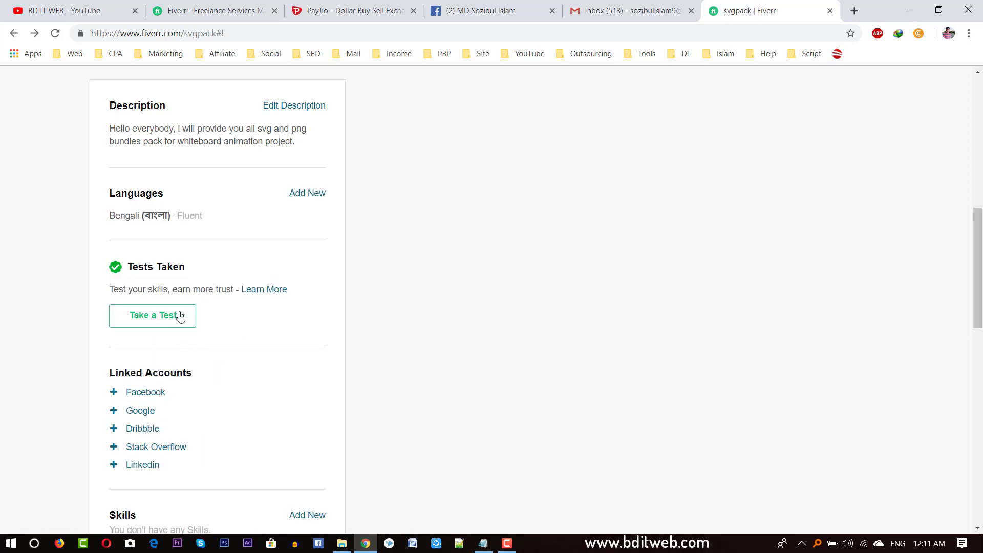
- Add English at the Fluent level to the profile languages
{"action": "left_click", "coordinate": [314, 193]}
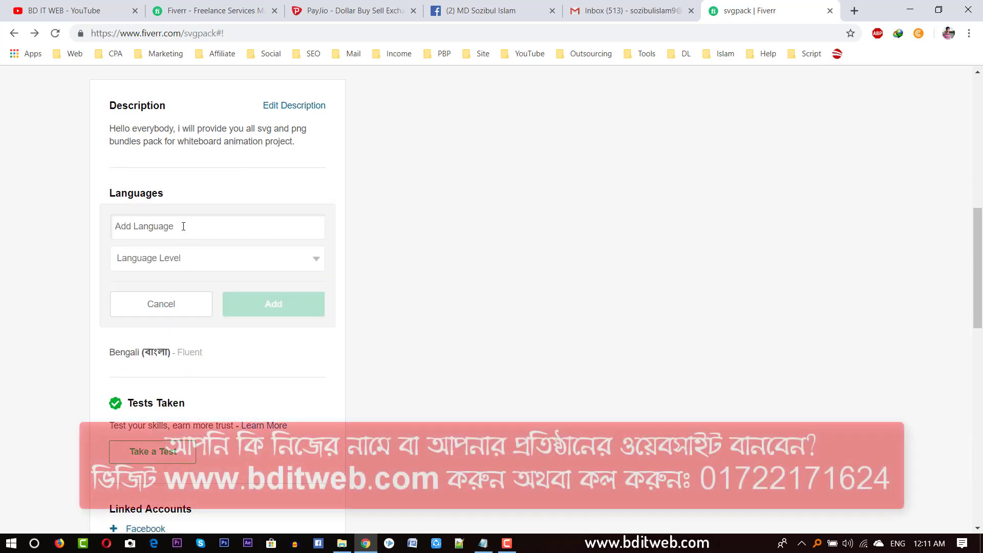
{"action": "left_click", "coordinate": [215, 258]}
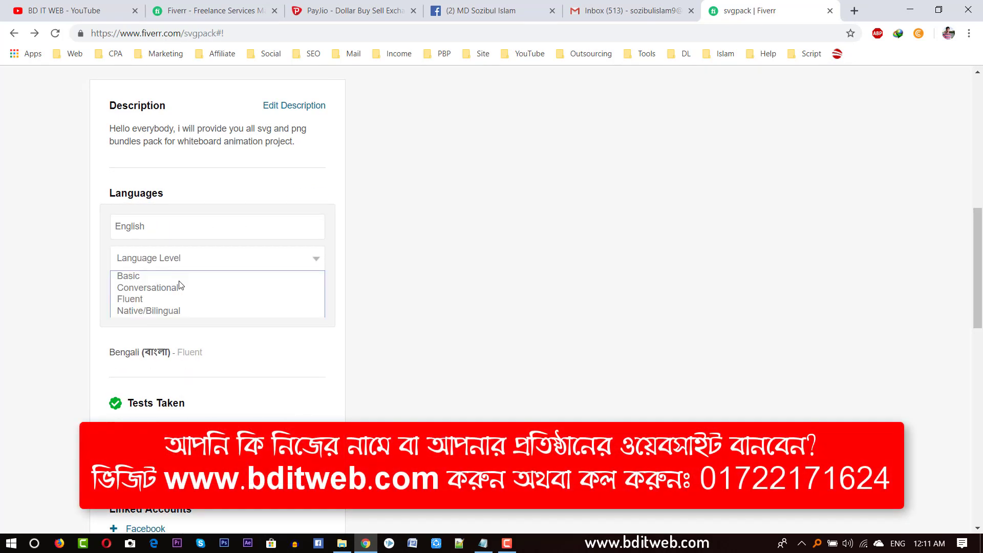
{"action": "left_click", "coordinate": [148, 302]}
{"action": "left_click", "coordinate": [311, 311]}
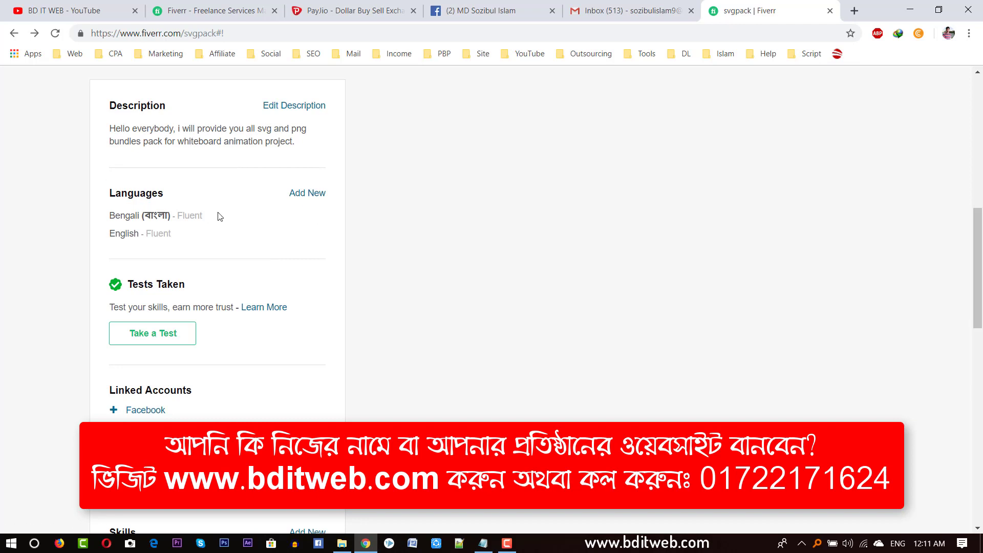
- Add Hindi at the Basic level to the profile languages
{"action": "left_click", "coordinate": [308, 193]}
{"action": "type", "text": "Hi"}
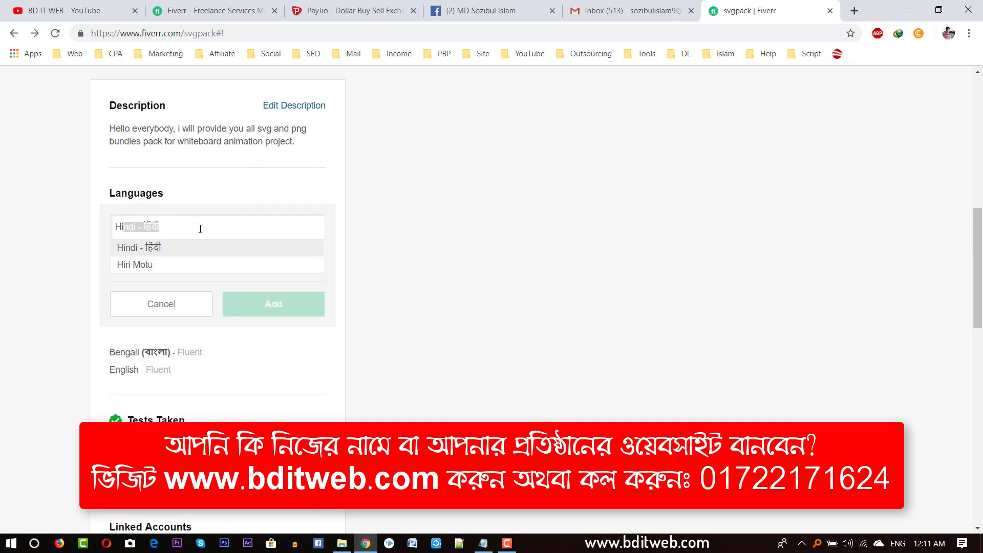
{"action": "left_click", "coordinate": [133, 244]}
{"action": "left_click", "coordinate": [215, 258]}
{"action": "left_click", "coordinate": [235, 290]}
{"action": "left_click", "coordinate": [274, 305]}
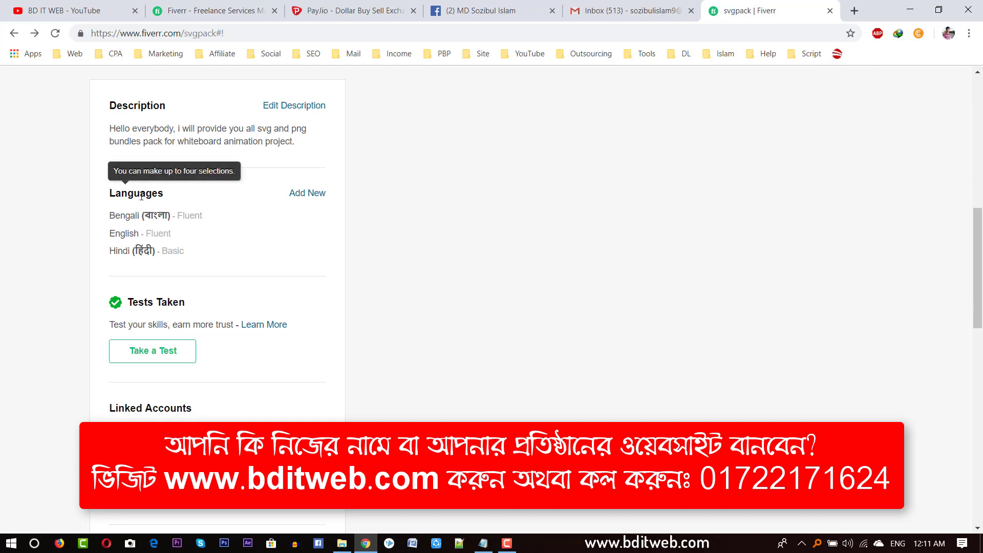
- Examine the Linked Accounts options on the Fiverr profile and compare them with the Facebook profile page open in another tab
{"action": "scroll", "coordinate": [176, 312], "scroll_direction": "down", "scroll_amount": 1}
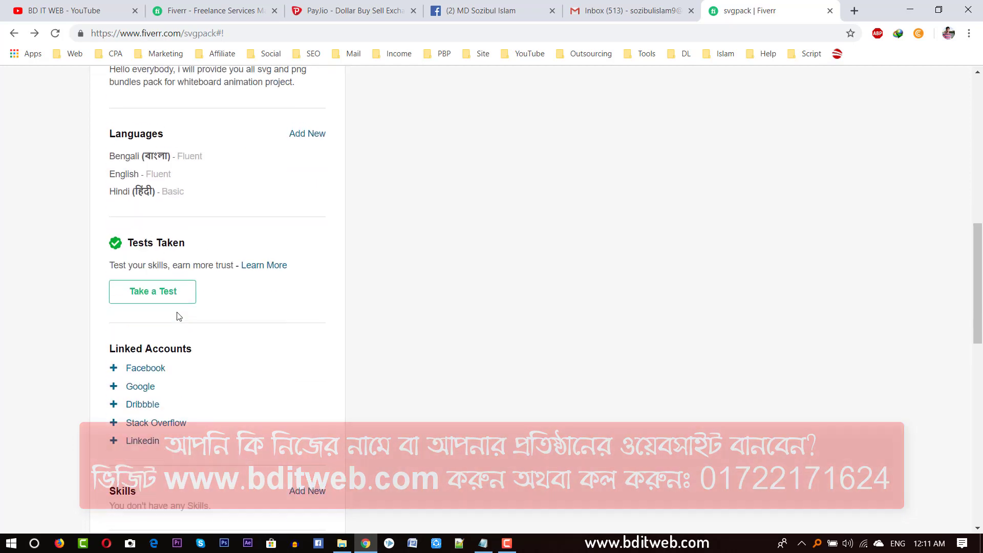
{"action": "scroll", "coordinate": [193, 304], "scroll_direction": "down", "scroll_amount": 2}
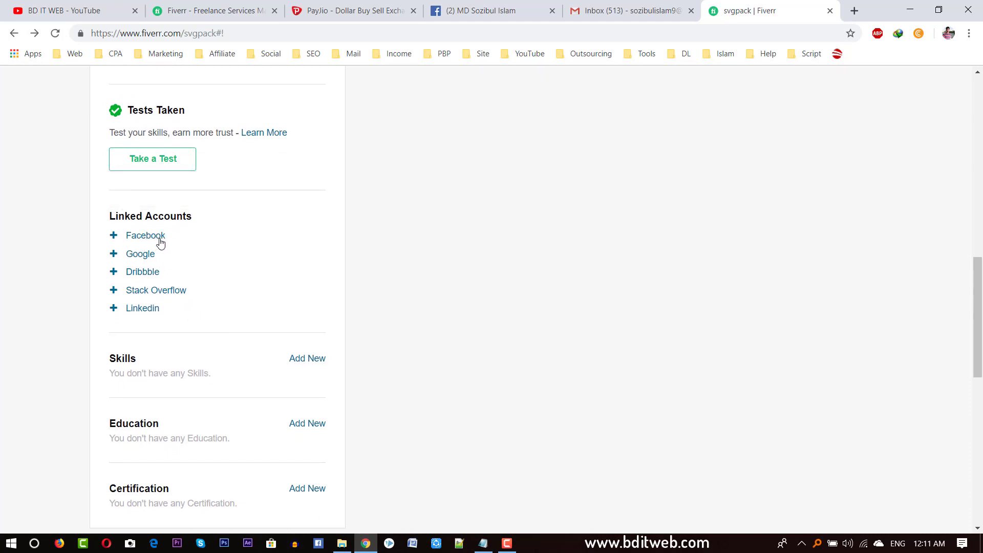
{"action": "left_click", "coordinate": [480, 10]}
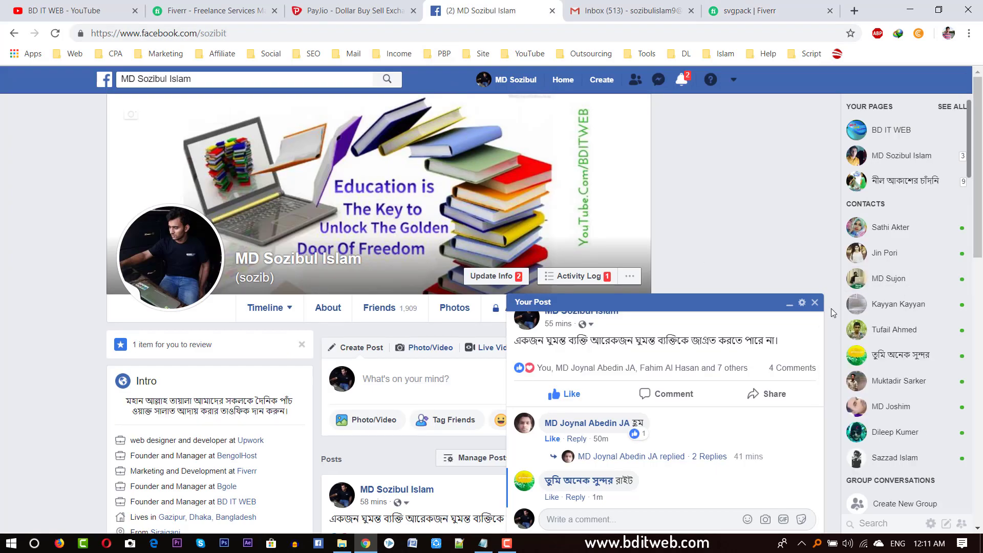
{"action": "left_click", "coordinate": [815, 306]}
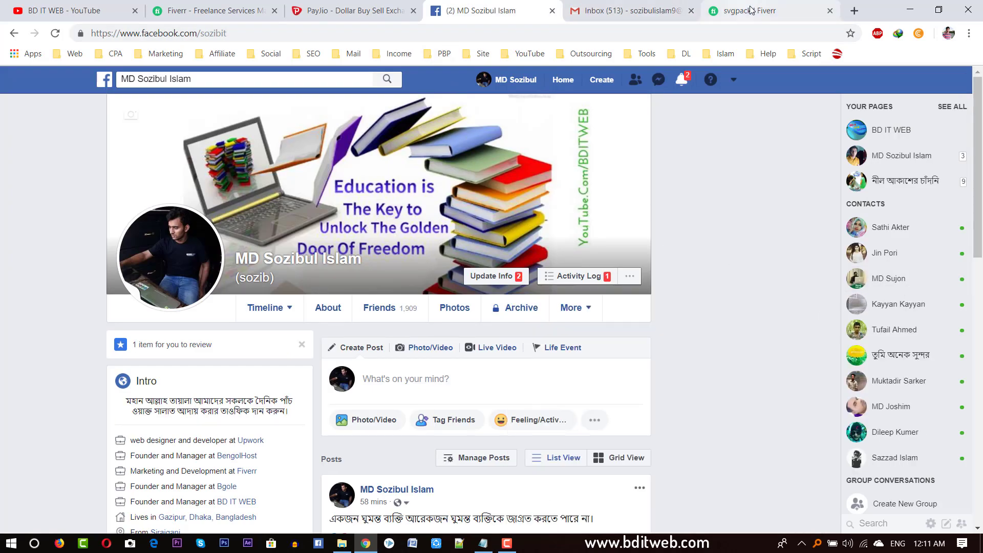
{"action": "left_click", "coordinate": [750, 10]}
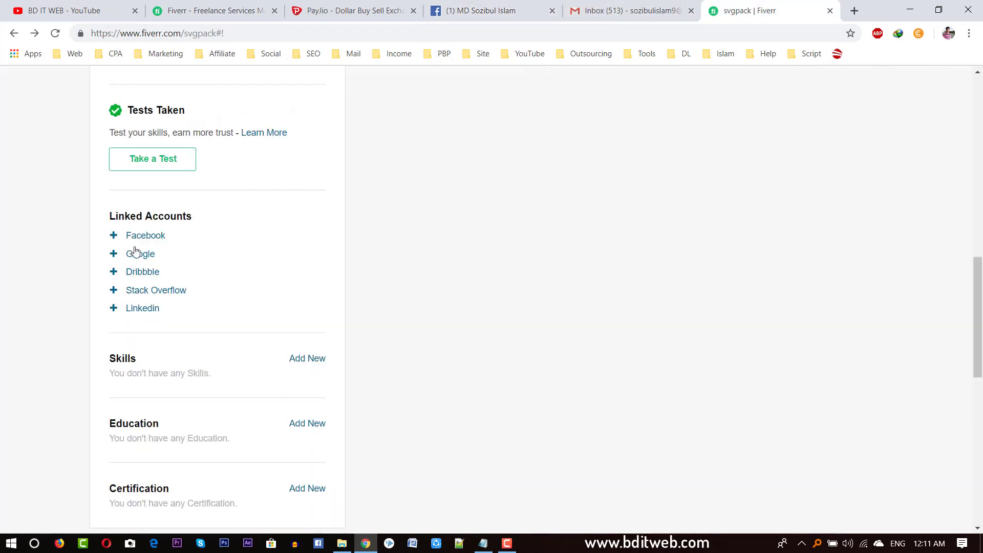
{"action": "left_click", "coordinate": [481, 10]}
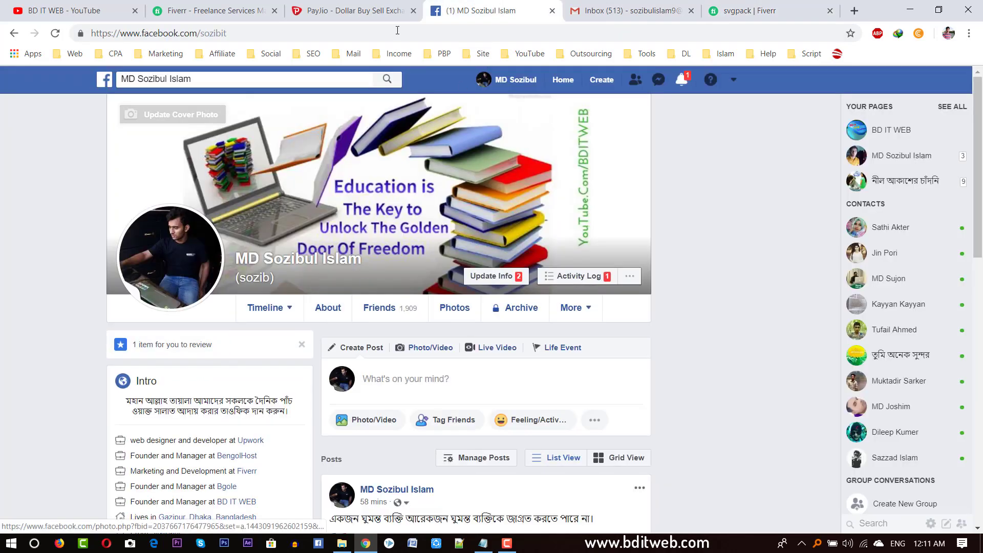
{"action": "scroll", "coordinate": [205, 360], "scroll_direction": "down", "scroll_amount": 3}
{"action": "left_click", "coordinate": [733, 7]}
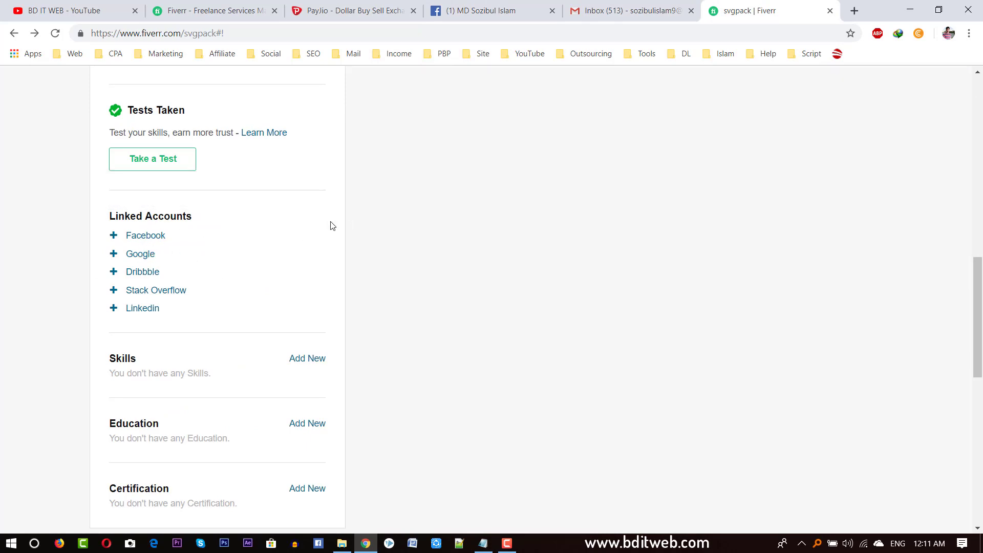
{"action": "left_click", "coordinate": [482, 9]}
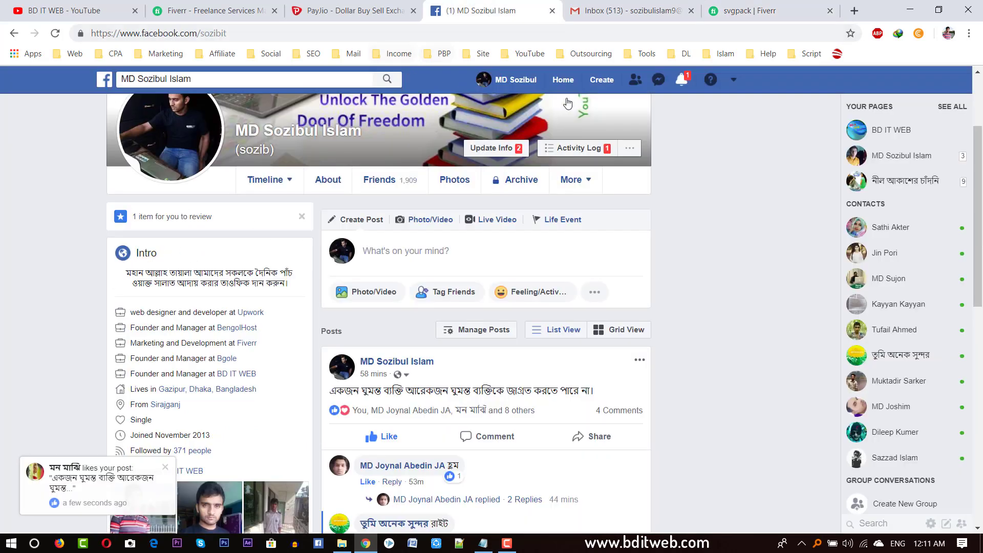
{"action": "scroll", "coordinate": [567, 104], "scroll_direction": "up", "scroll_amount": 3}
{"action": "left_click", "coordinate": [727, 10]}
{"action": "left_click", "coordinate": [487, 10]}
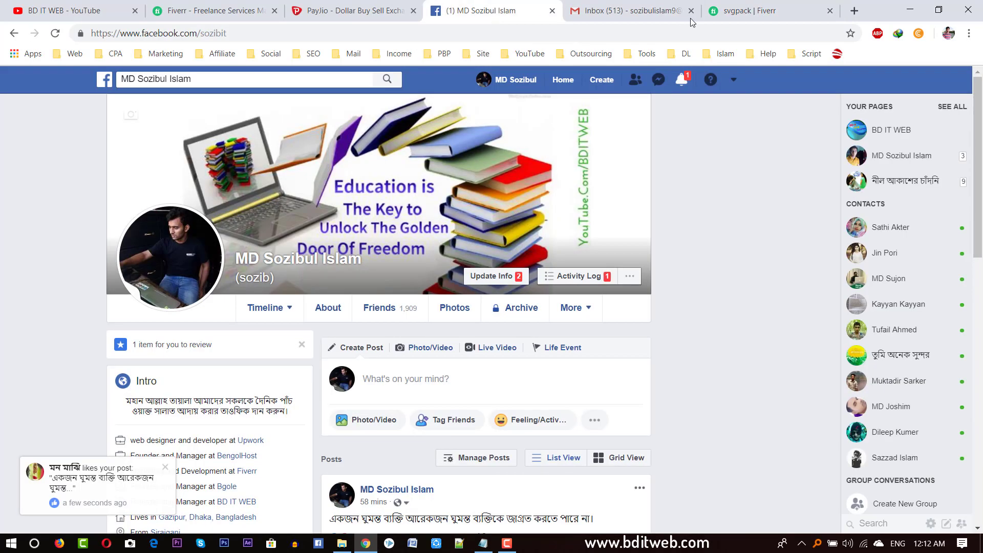
{"action": "left_click", "coordinate": [727, 11]}
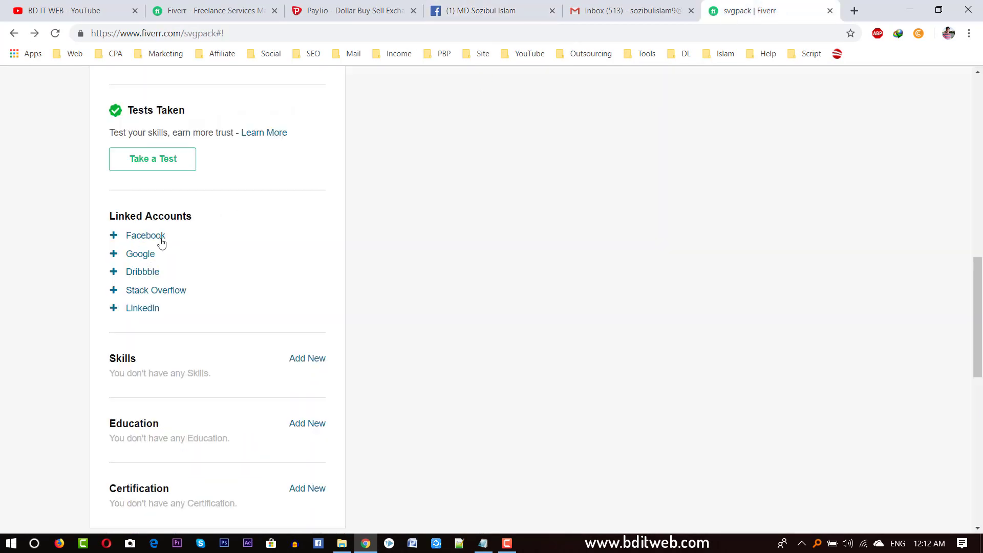
- Examine the Skills section of the profile and the service search on the Fiverr home page, ending back on the profile
{"action": "scroll", "coordinate": [189, 281], "scroll_direction": "down", "scroll_amount": 3}
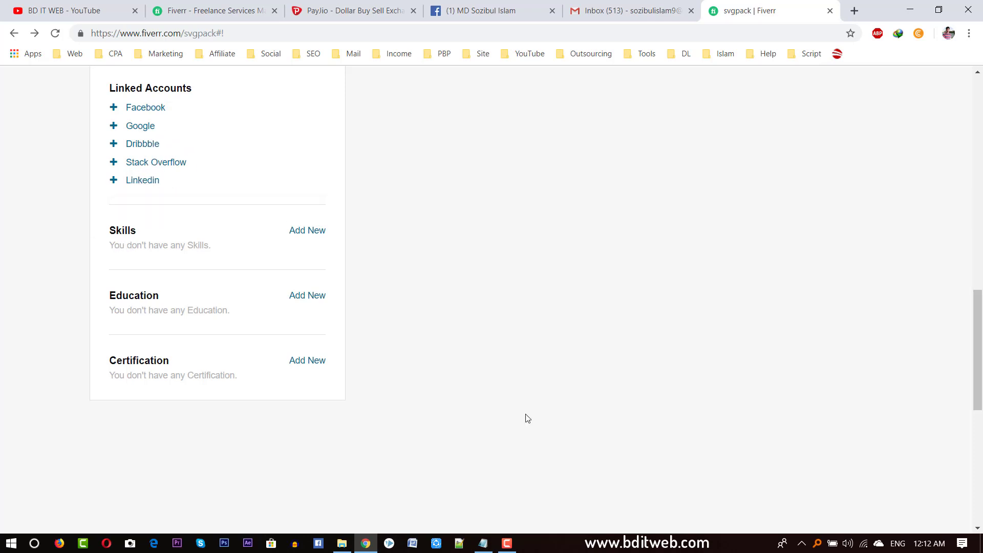
{"action": "mouse_move", "coordinate": [125, 237]}
{"action": "scroll", "coordinate": [156, 272], "scroll_direction": "up", "scroll_amount": 6}
{"action": "scroll", "coordinate": [189, 268], "scroll_direction": "down", "scroll_amount": 5}
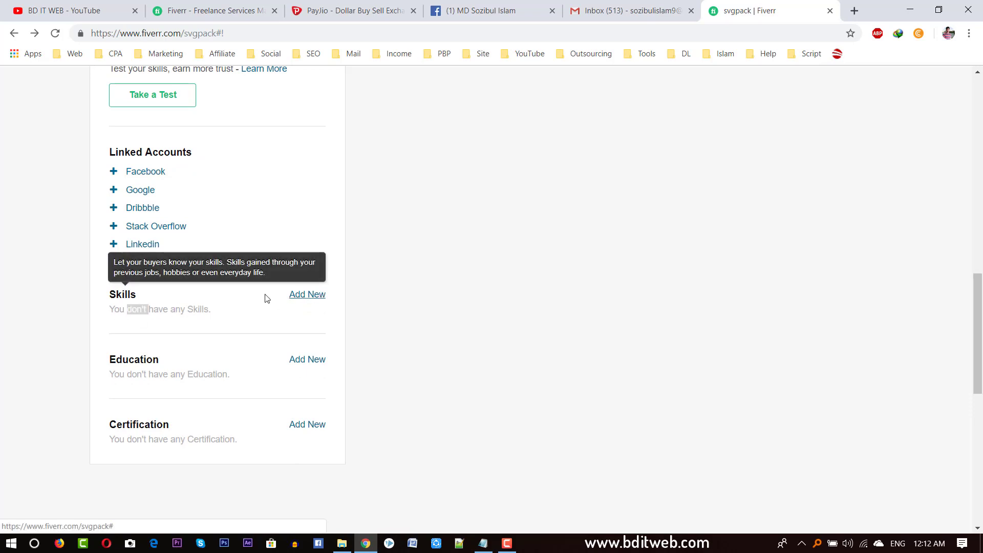
{"action": "triple_click", "coordinate": [155, 312]}
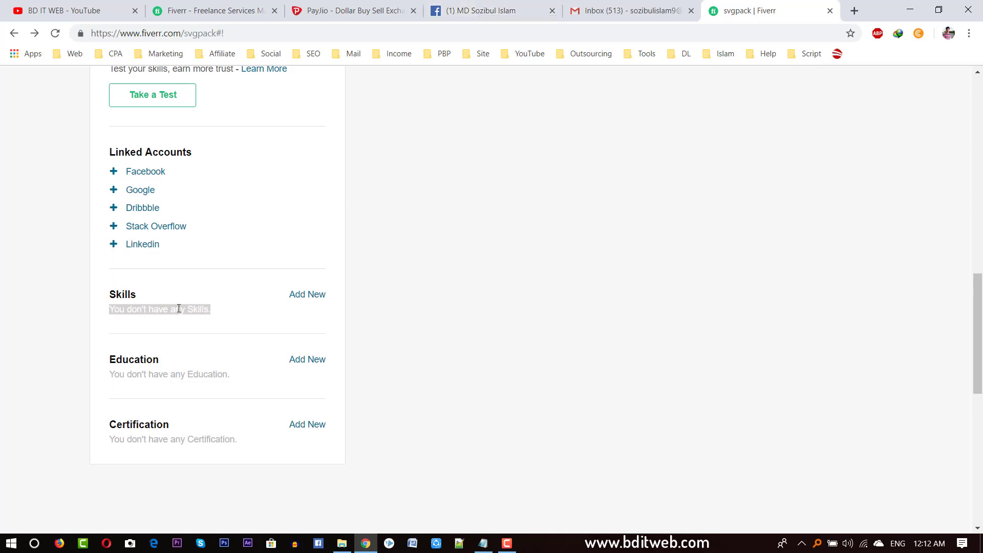
{"action": "triple_click", "coordinate": [179, 310]}
{"action": "left_click", "coordinate": [215, 10]}
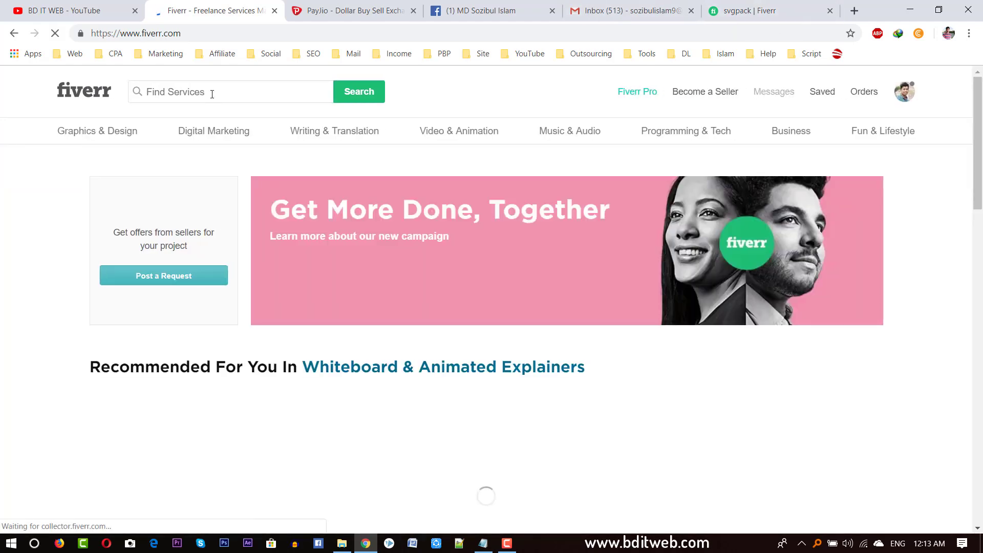
{"action": "left_click", "coordinate": [226, 95]}
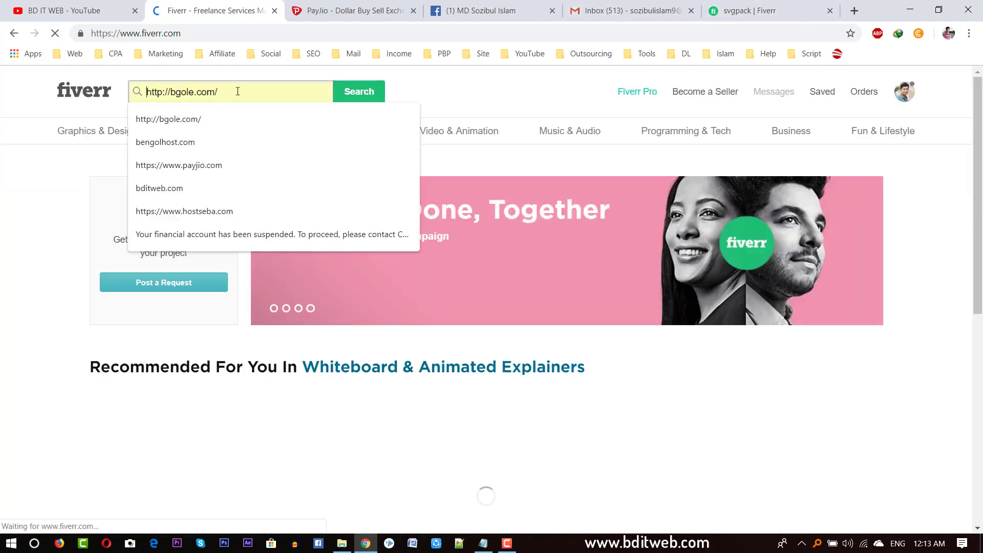
{"action": "left_click", "coordinate": [739, 18]}
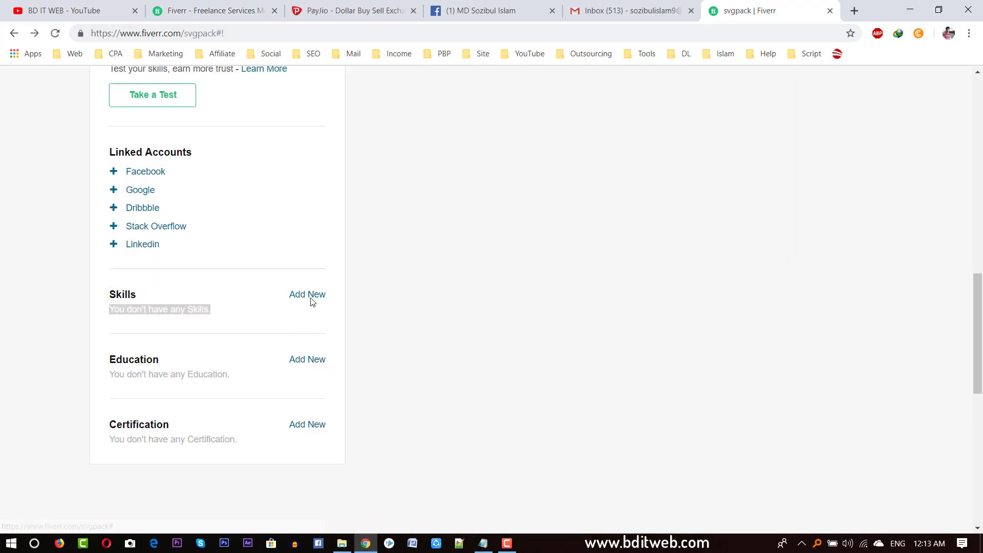
{"action": "scroll", "coordinate": [328, 297], "scroll_direction": "up", "scroll_amount": 1}
{"action": "left_click", "coordinate": [216, 10]}
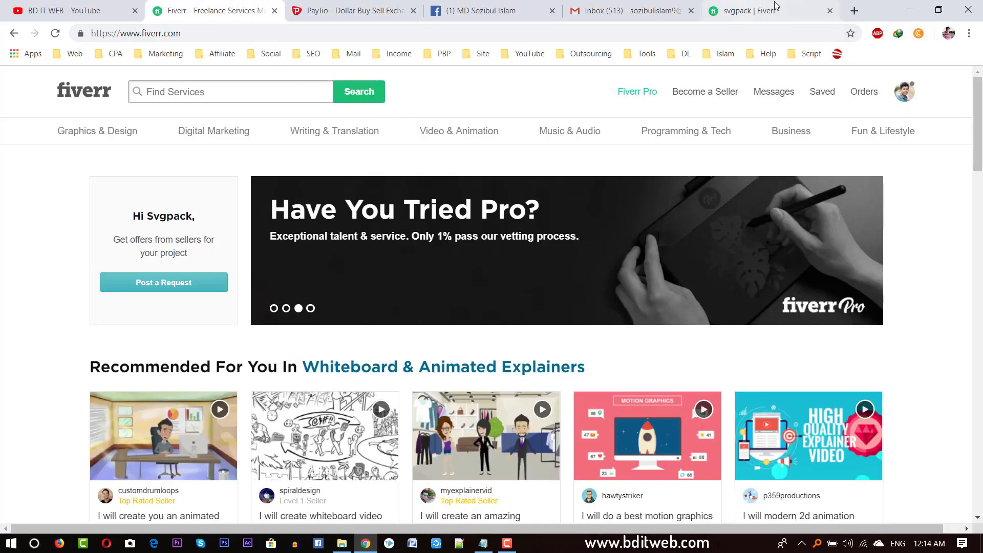
{"action": "left_click", "coordinate": [792, 8]}
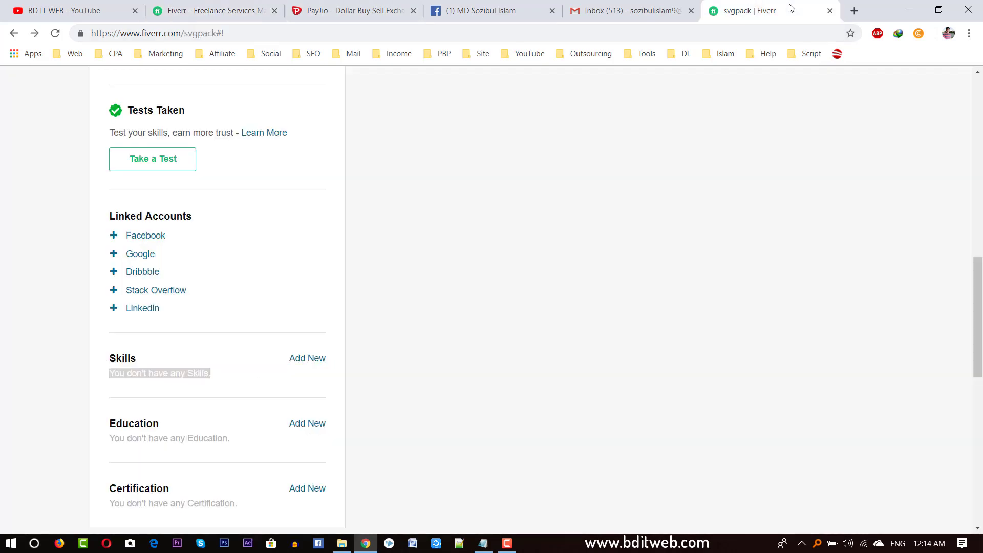
- Add Whiteboard Animation as a skill with the Expert experience level
{"action": "left_click", "coordinate": [307, 358]}
{"action": "scroll", "coordinate": [194, 219], "scroll_direction": "down", "scroll_amount": 4}
{"action": "scroll", "coordinate": [194, 220], "scroll_direction": "up", "scroll_amount": 15}
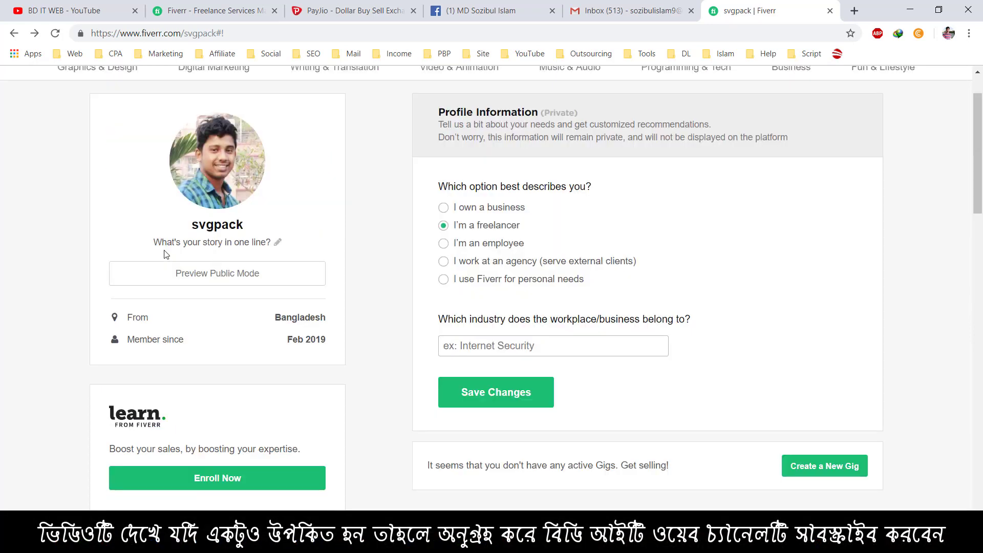
{"action": "scroll", "coordinate": [182, 221], "scroll_direction": "down", "scroll_amount": 15}
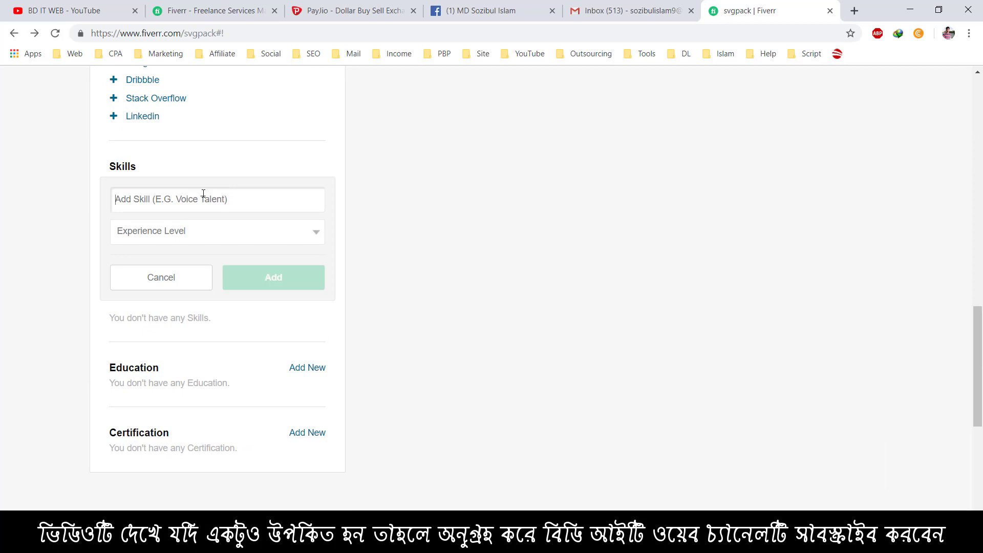
{"action": "type", "text": "Wh"}
{"action": "scroll", "coordinate": [203, 194], "scroll_direction": "up", "scroll_amount": 1}
{"action": "left_click", "coordinate": [198, 285]}
{"action": "left_click", "coordinate": [181, 304]}
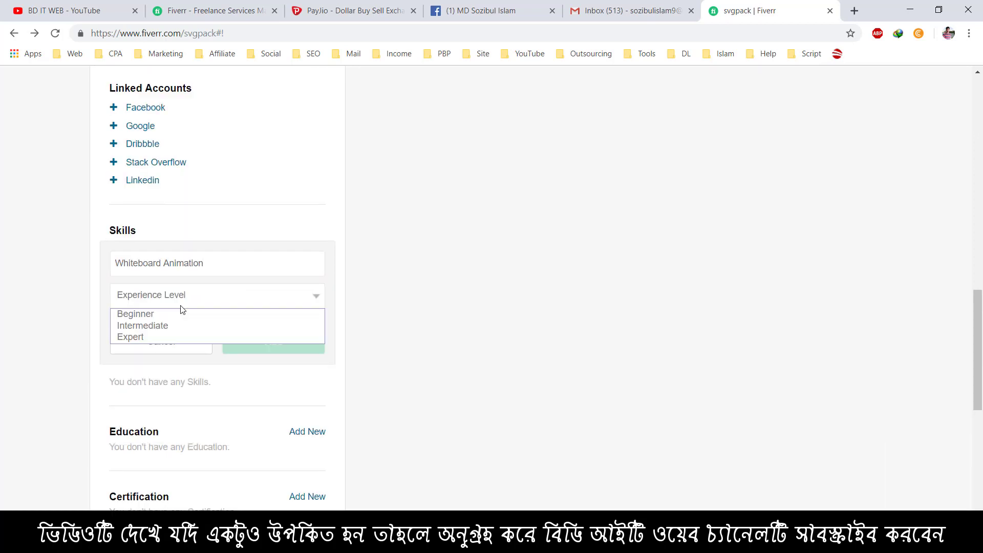
{"action": "left_click", "coordinate": [145, 340]}
{"action": "left_click", "coordinate": [274, 345]}
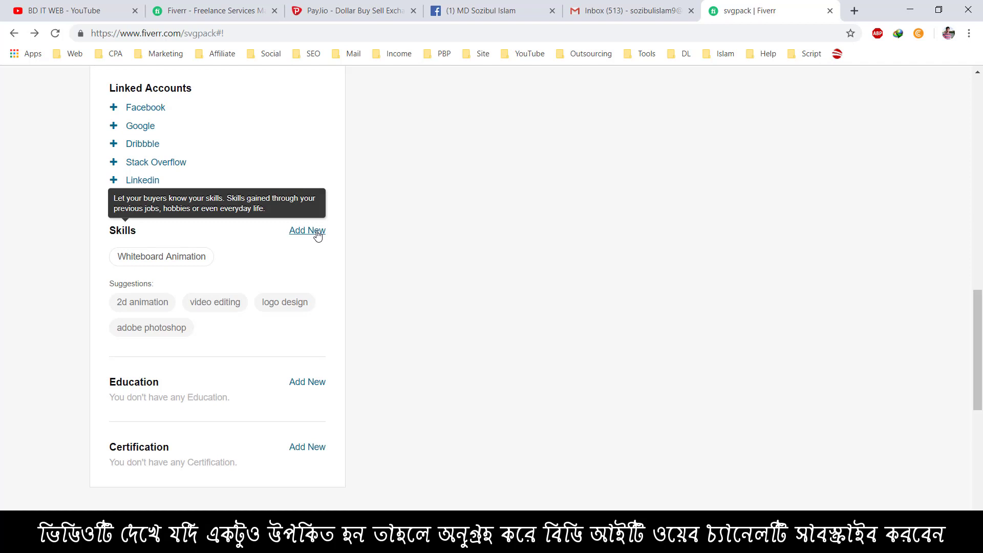
- Add the suggested Video Editing skill with the Expert experience level
{"action": "left_click", "coordinate": [231, 306]}
{"action": "left_click", "coordinate": [205, 296]}
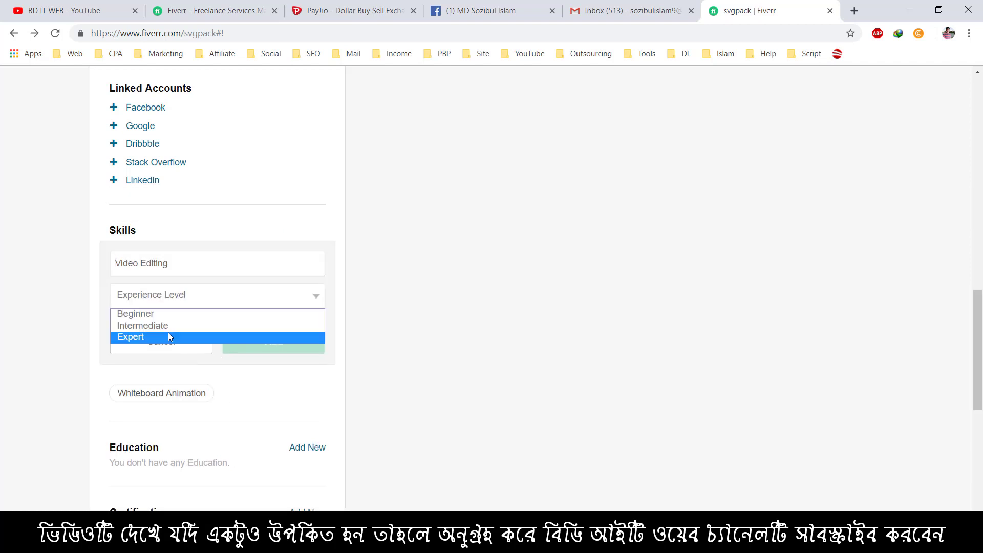
{"action": "left_click", "coordinate": [169, 334]}
{"action": "left_click", "coordinate": [275, 345]}
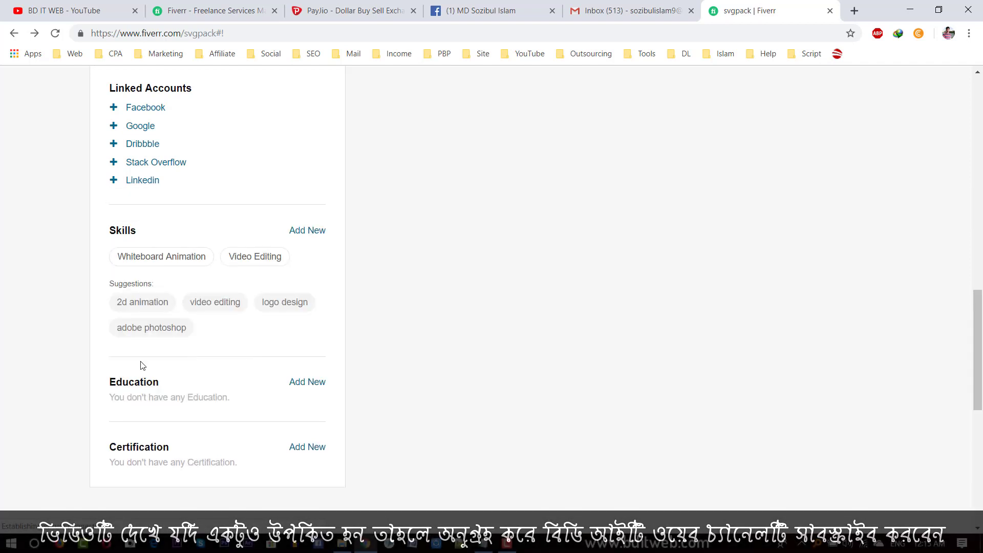
- Add Video Creator as a new skill on the profile
{"action": "left_click", "coordinate": [311, 230]}
{"action": "type", "text": "Video C"}
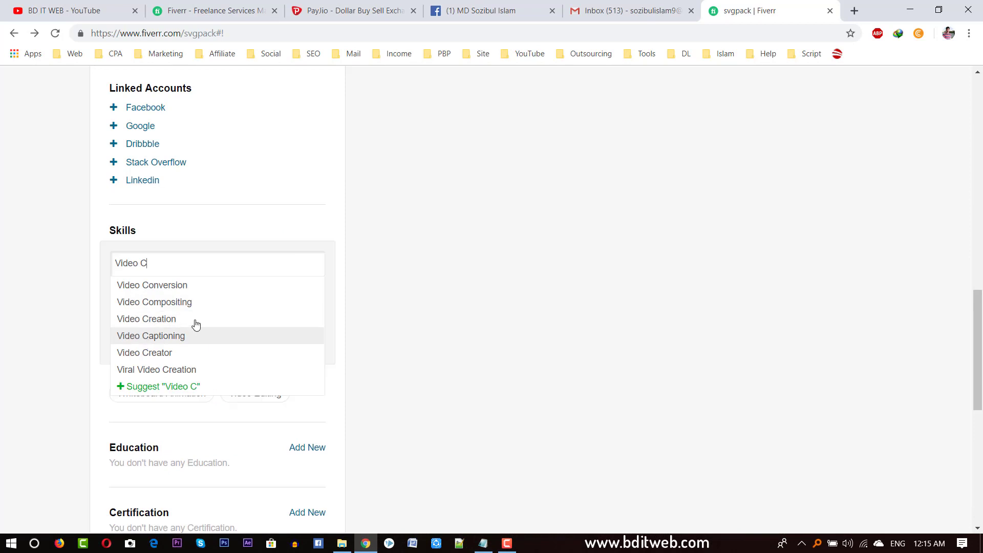
{"action": "left_click", "coordinate": [169, 353]}
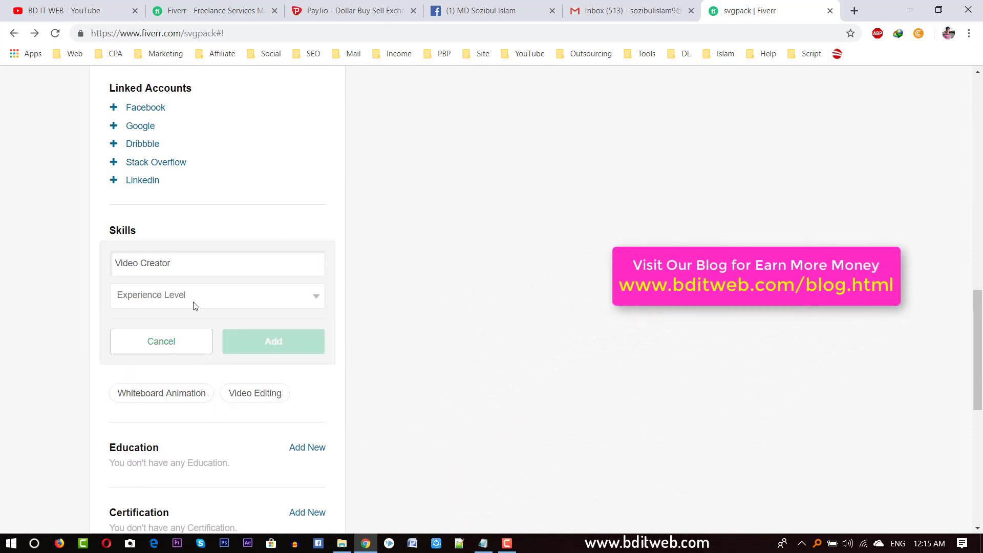
{"action": "key", "text": "Return"}
- Add Marketing and Animation to the profile's skills
{"action": "type", "text": "Marke"}
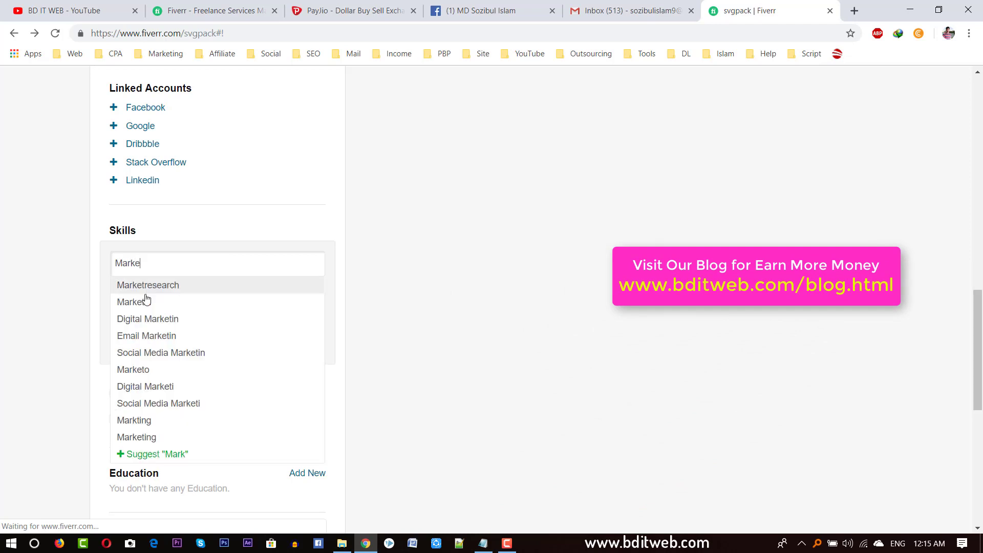
{"action": "left_click", "coordinate": [152, 438]}
{"action": "left_click", "coordinate": [287, 349]}
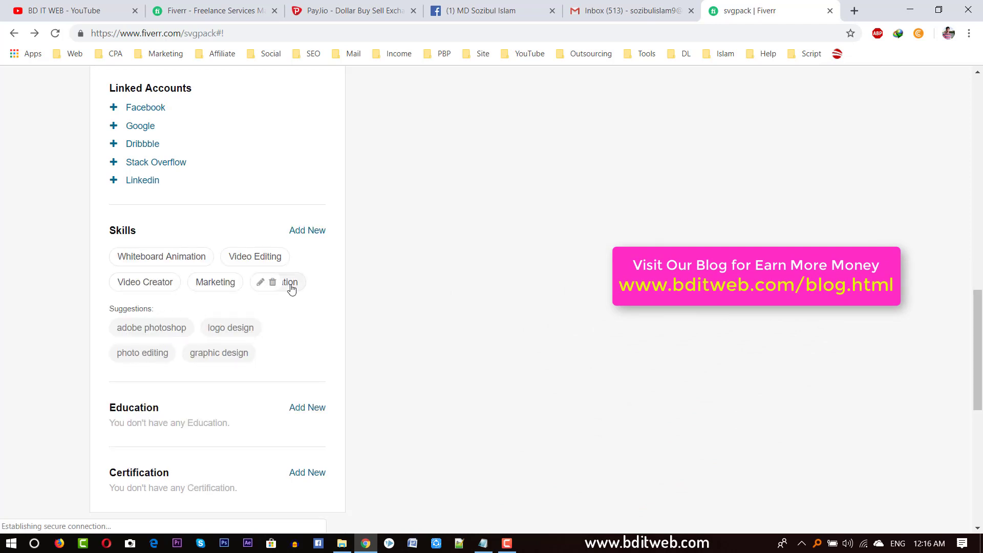
- Add the suggested Graphic Design skill with the Expert experience level
{"action": "left_click", "coordinate": [226, 358]}
{"action": "left_click", "coordinate": [191, 295]}
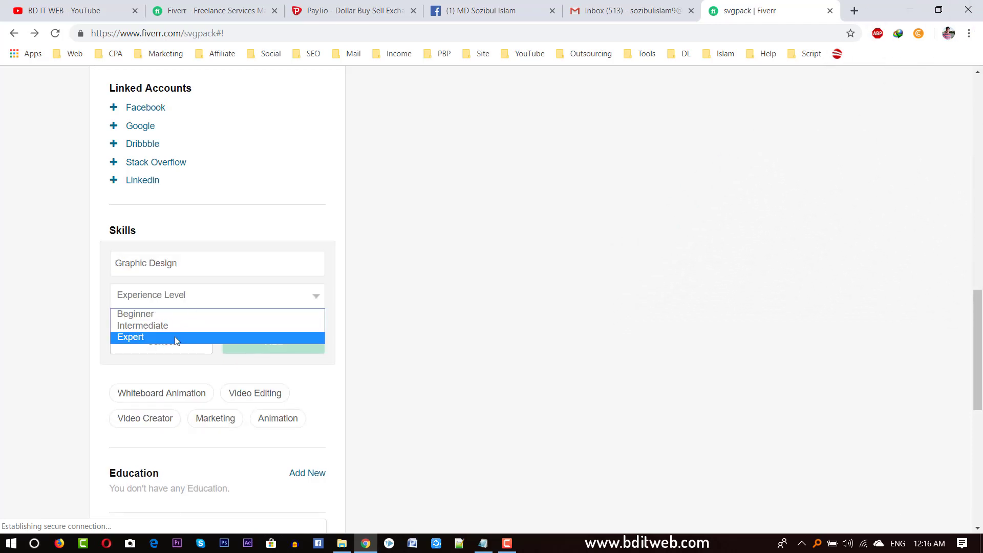
{"action": "left_click", "coordinate": [174, 337]}
{"action": "left_click", "coordinate": [274, 342]}
- Open the form for a new Education entry and look over its fields
{"action": "scroll", "coordinate": [183, 441], "scroll_direction": "down", "scroll_amount": 3}
{"action": "left_click", "coordinate": [298, 308]}
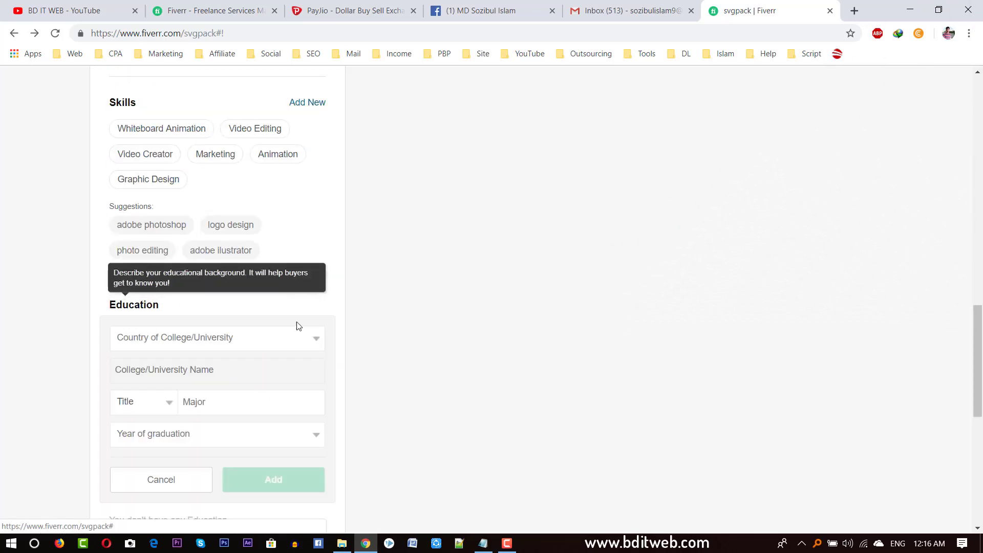
{"action": "scroll", "coordinate": [169, 378], "scroll_direction": "down", "scroll_amount": 3}
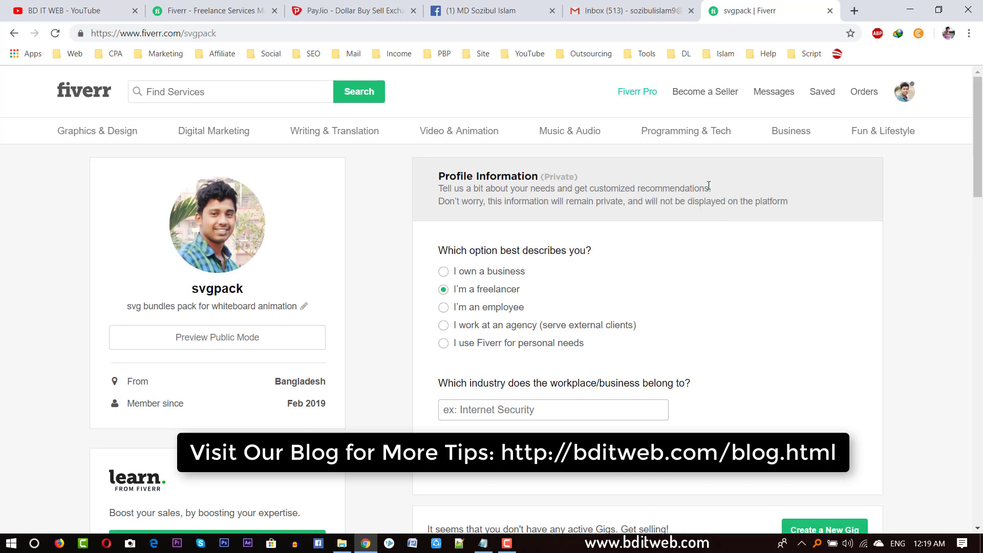
- Open the Become a Seller page and look through its freelance community section
{"action": "left_click", "coordinate": [703, 95]}
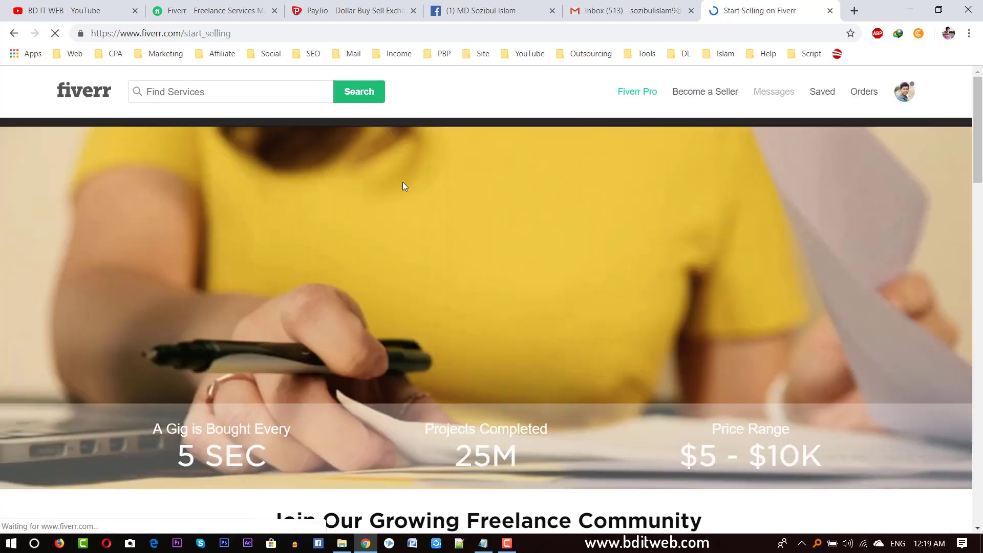
{"action": "scroll", "coordinate": [432, 261], "scroll_direction": "down", "scroll_amount": 6}
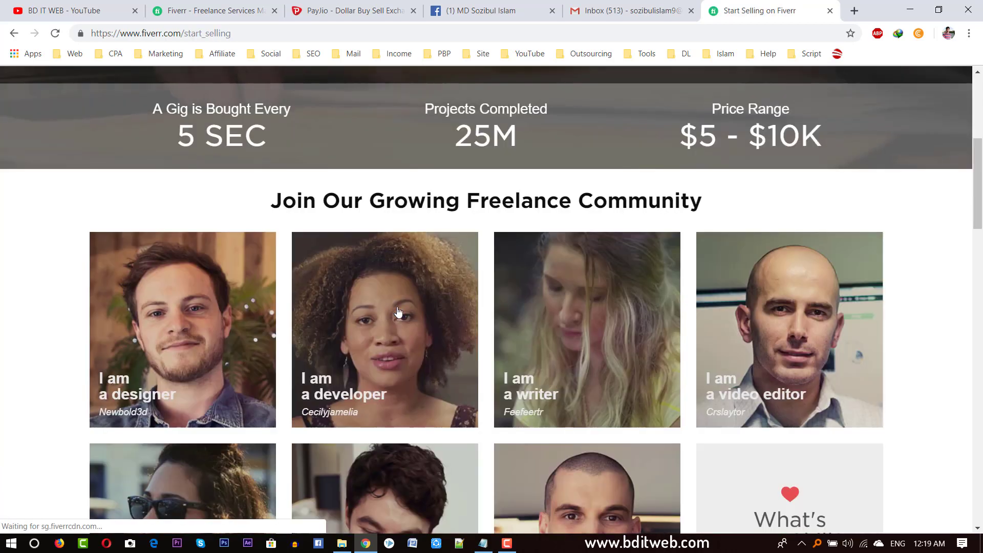
{"action": "scroll", "coordinate": [400, 310], "scroll_direction": "down", "scroll_amount": 10}
{"action": "scroll", "coordinate": [648, 320], "scroll_direction": "up", "scroll_amount": 7}
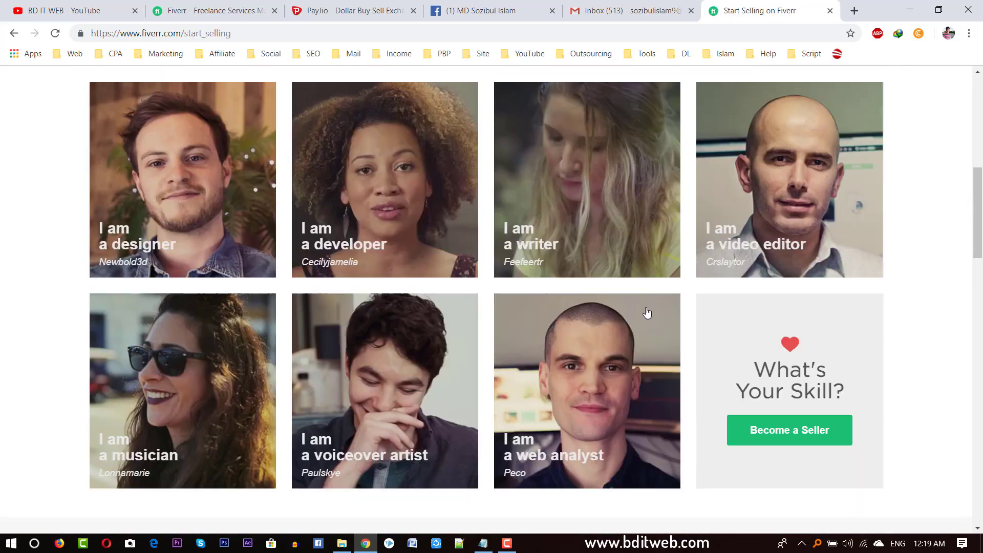
{"action": "scroll", "coordinate": [648, 313], "scroll_direction": "up", "scroll_amount": 10}
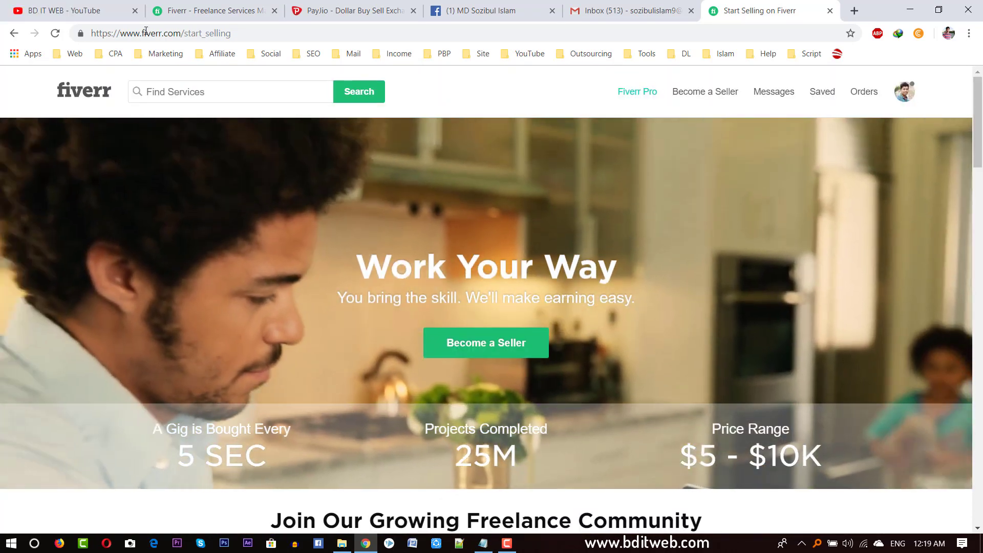
- Switch to YouTube and subscribe to the BD IT WEB channel
{"action": "left_click", "coordinate": [128, 15]}
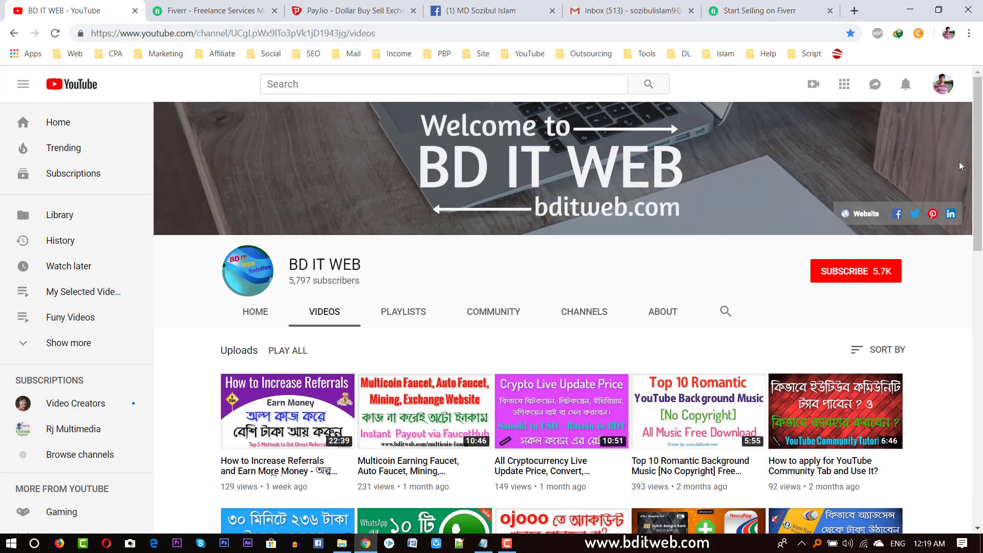
{"action": "left_click", "coordinate": [875, 279]}
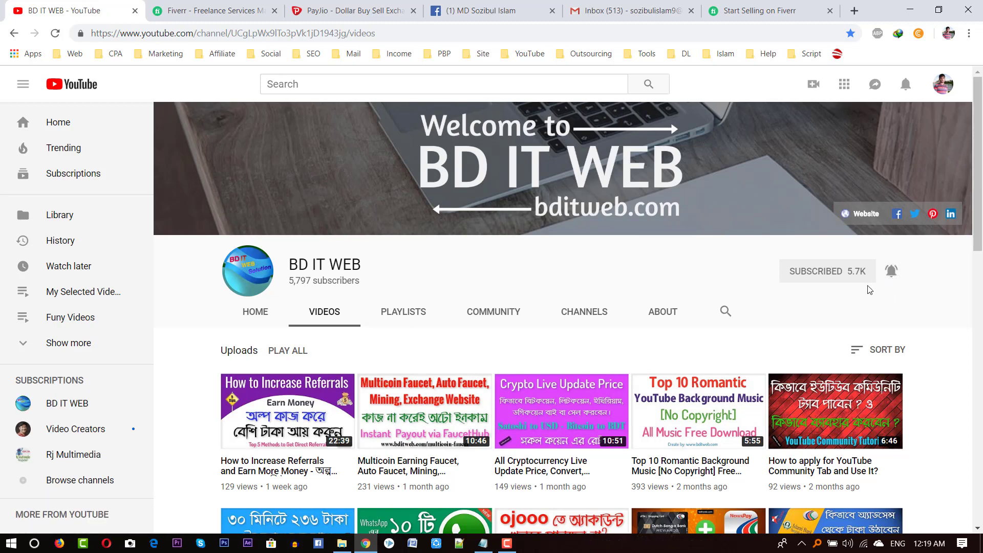
{"action": "double_click", "coordinate": [340, 271]}
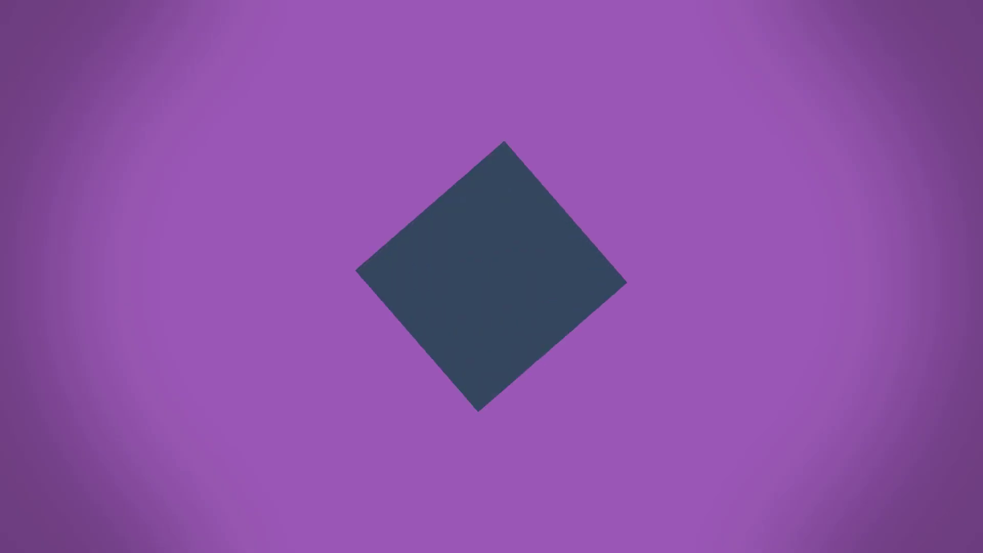